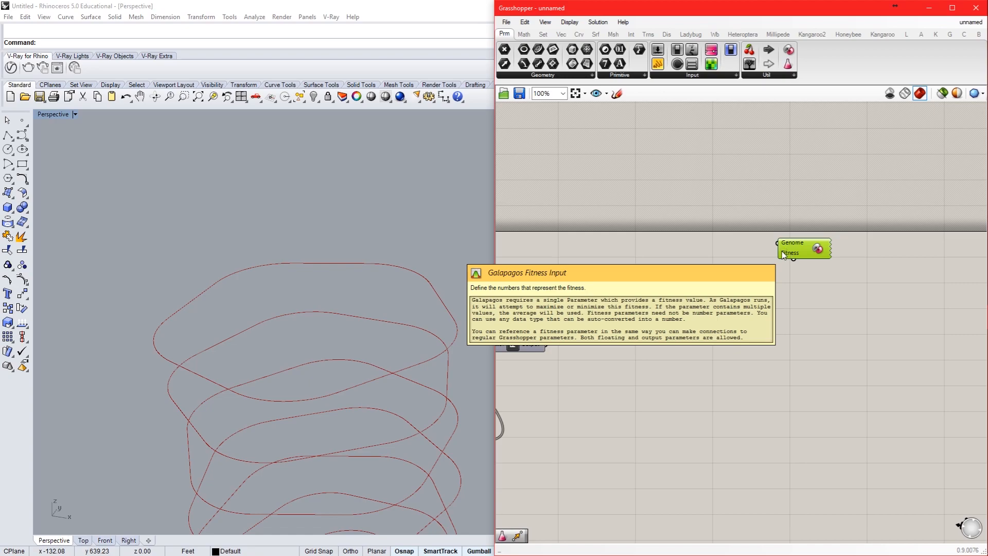
Step: Move the Start and Step number sliders apart from the Series component that feeds Pi
right_click_drag(668, 293, 732, 280)
left_click(701, 313)
right_click_drag(637, 350, 753, 290)
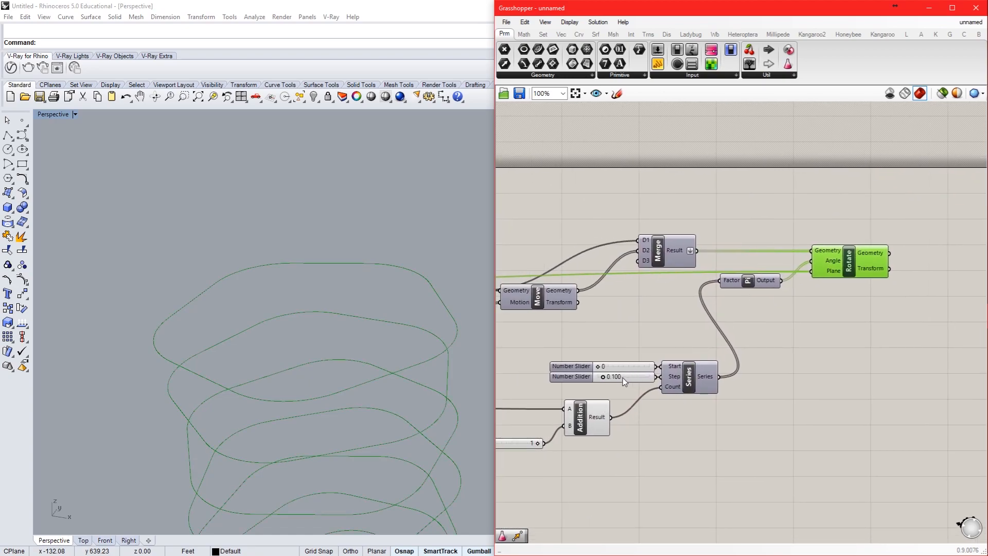
left_click_drag(621, 376, 618, 377)
left_click_drag(626, 385, 621, 368)
left_click_drag(621, 373, 604, 374)
left_click(597, 387)
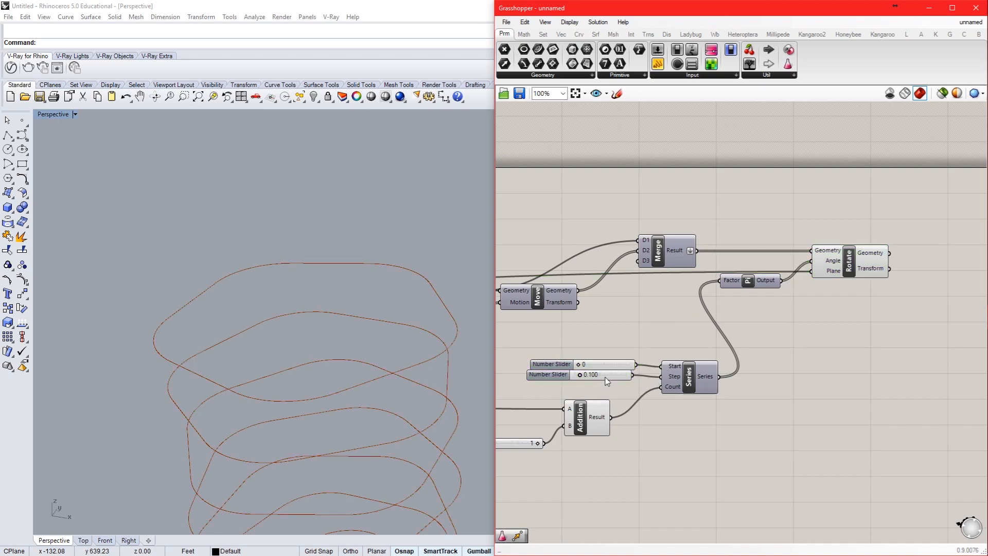
Step: Connect the Galapagos Genome input to the Step slider of the Series that drives the rotation angle
right_click_drag(731, 336, 641, 352)
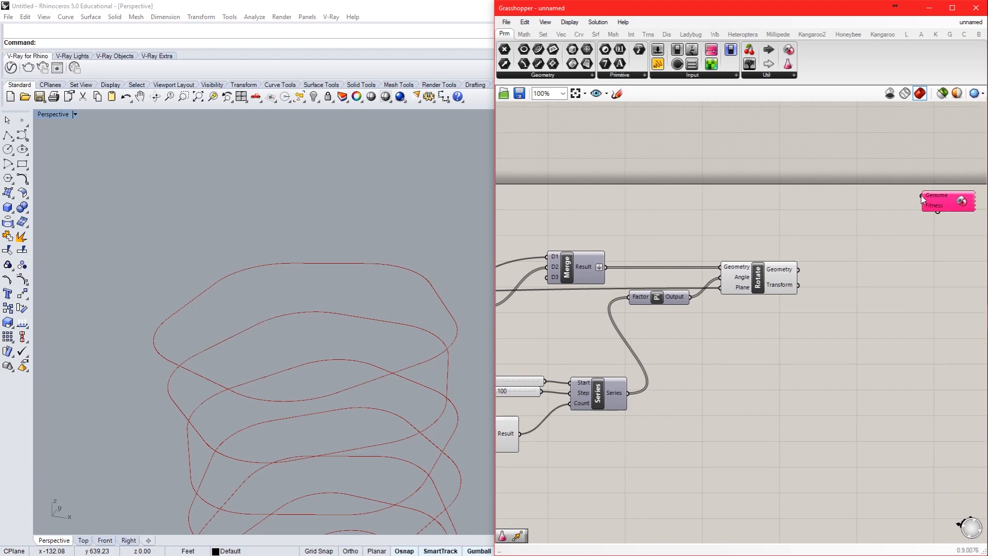
left_click_drag(923, 198, 521, 397)
right_click_drag(656, 368, 691, 367)
left_click(971, 199)
mouse_move(972, 199)
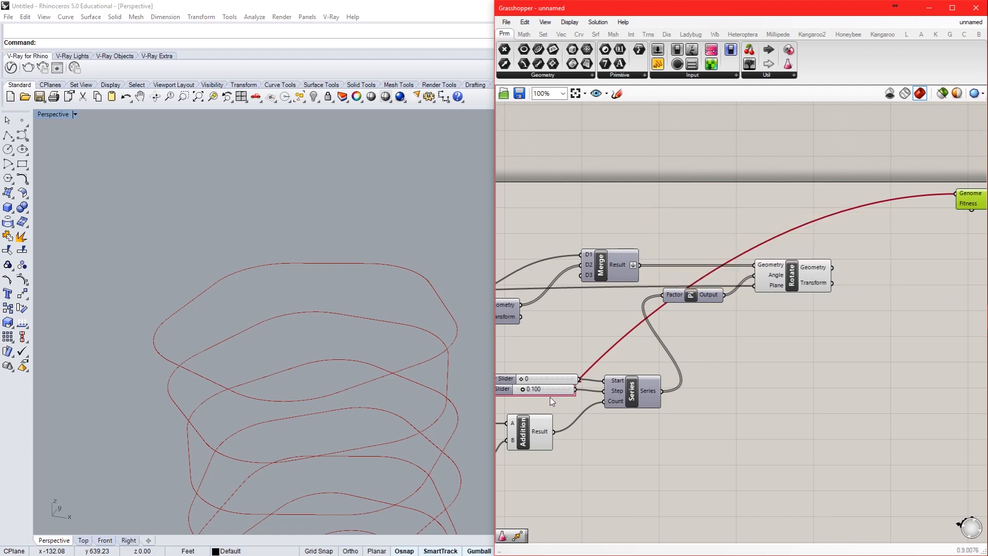
Step: Set the numeric domain of the Step slider on the Series near the Polygon component to minimum 10 and maximum 20
scroll(647, 356, "down", 2)
right_click_drag(647, 355, 827, 340)
right_click_drag(555, 379, 610, 375)
scroll(612, 374, "up", 4)
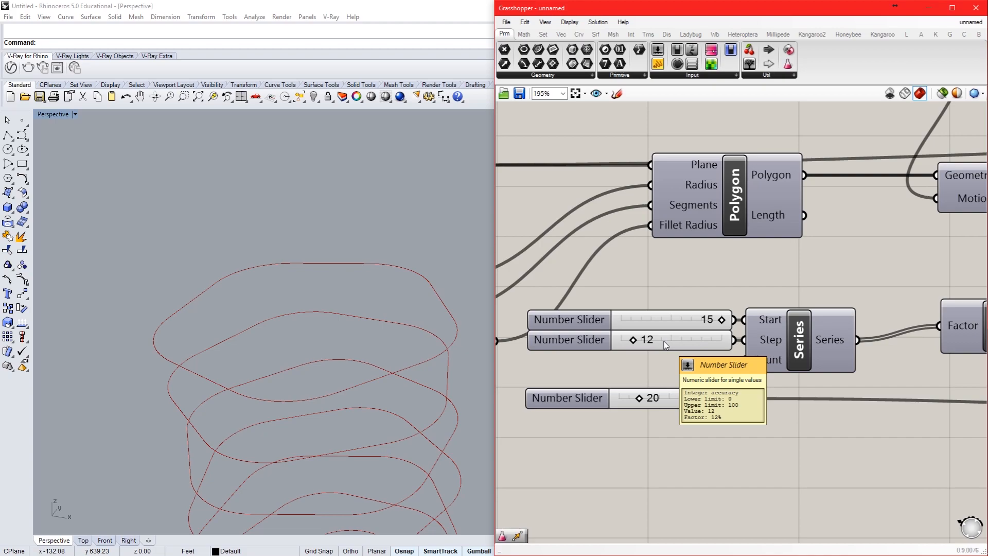
double_click(554, 340)
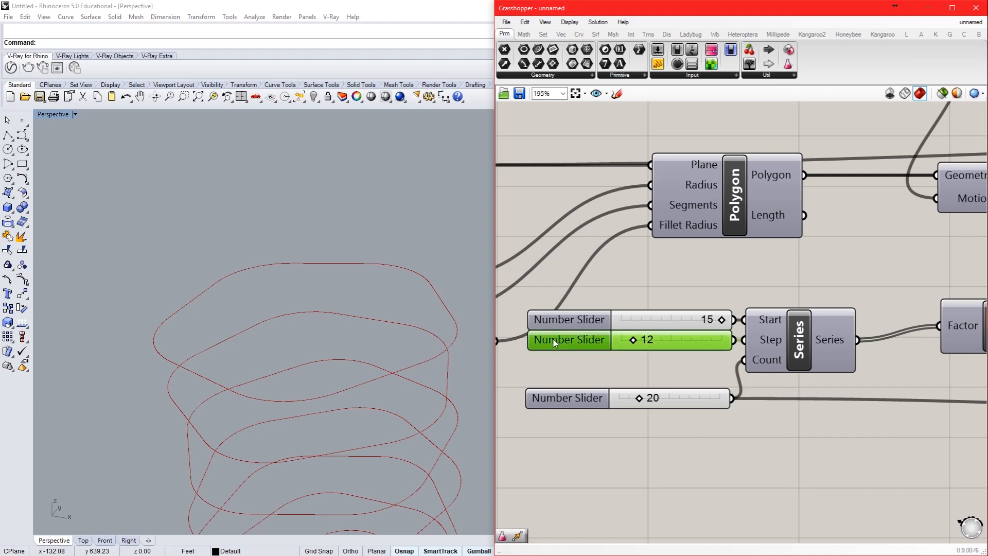
double_click(575, 360)
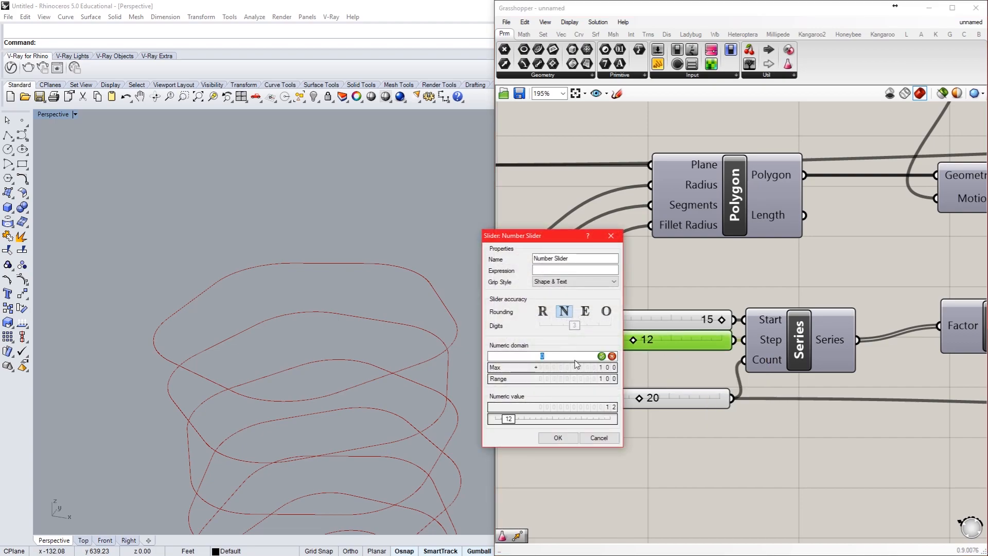
type("10")
key("Return")
double_click(579, 367)
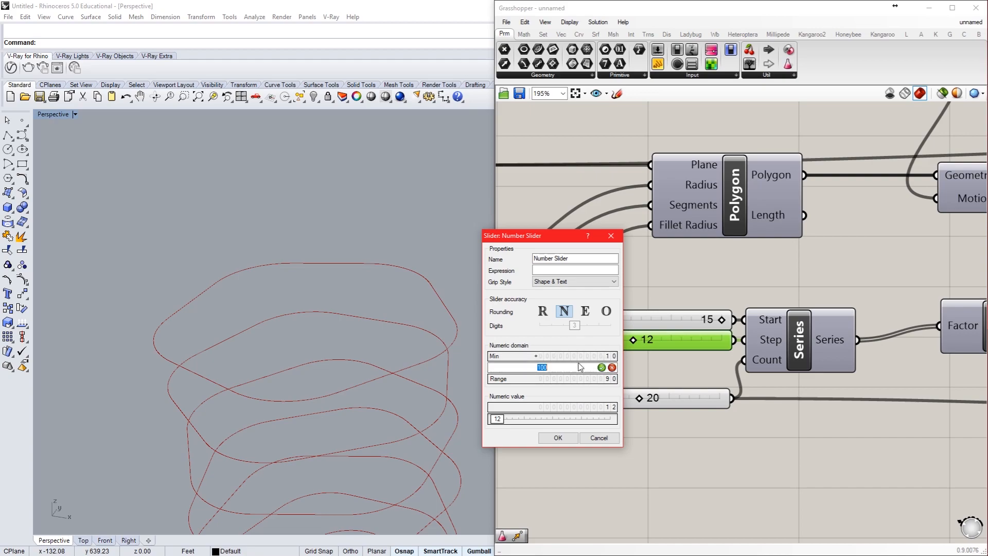
type("20")
key("Return")
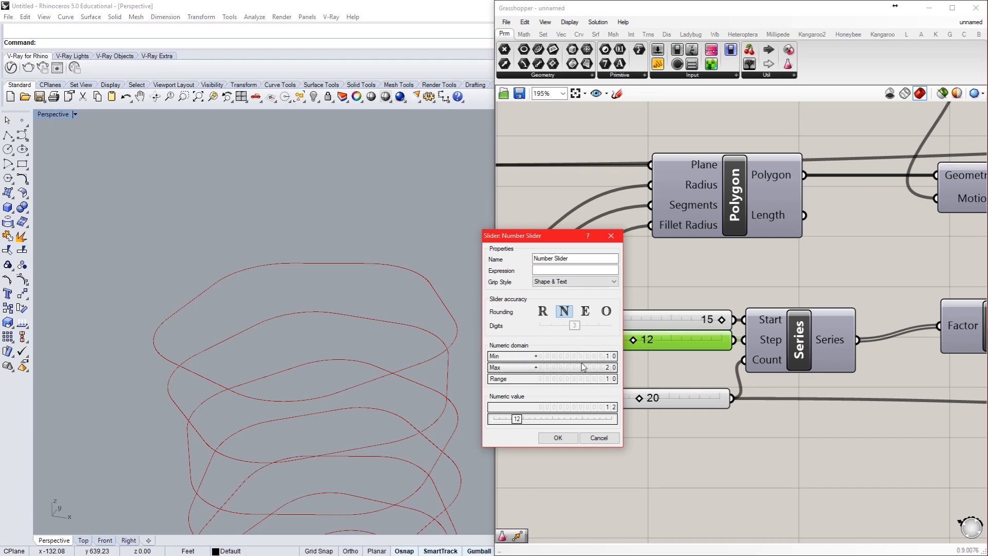
left_click(565, 439)
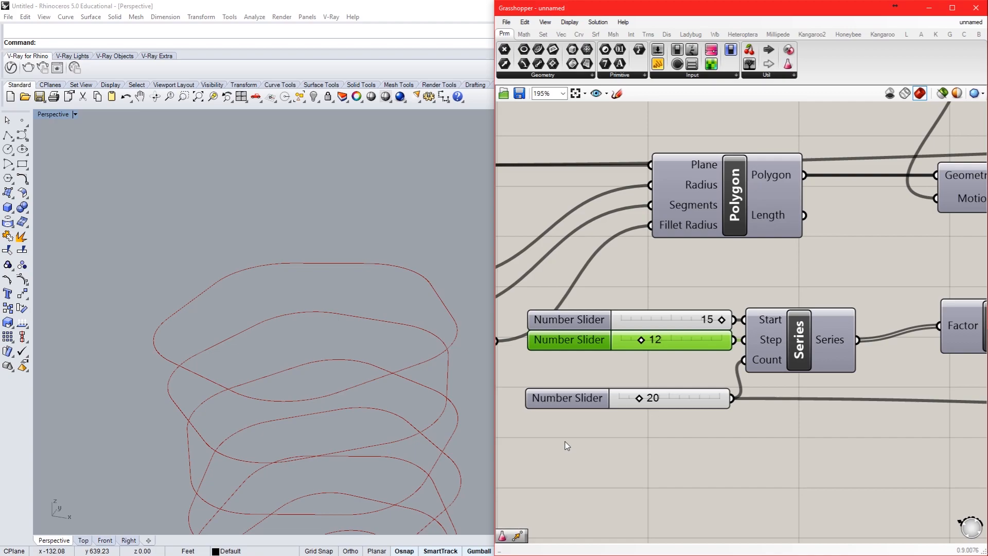
Step: Connect the Galapagos Genome input to the Step slider of the Series near the Polygon component
scroll(580, 432, "down", 6)
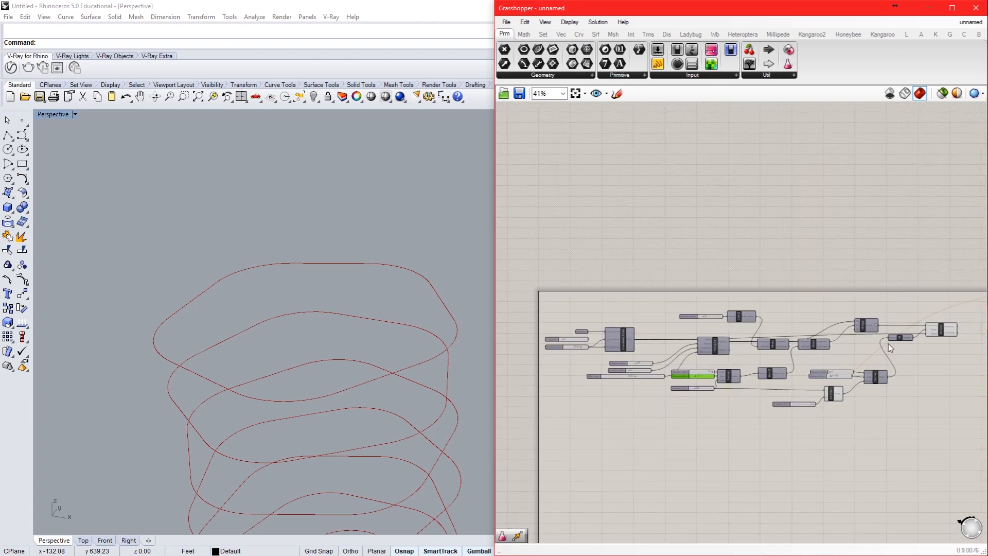
scroll(947, 296, "up", 5)
left_click_drag(943, 295, 667, 437)
scroll(895, 196, "down", 8)
scroll(743, 225, "up", 8)
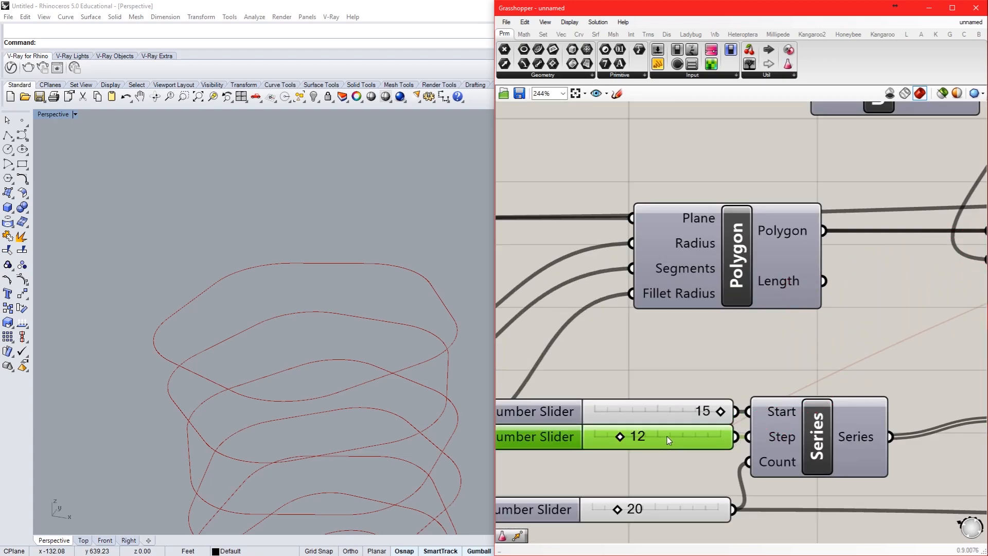
scroll(594, 396, "down", 4)
scroll(593, 393, "down", 3)
scroll(817, 348, "up", 5)
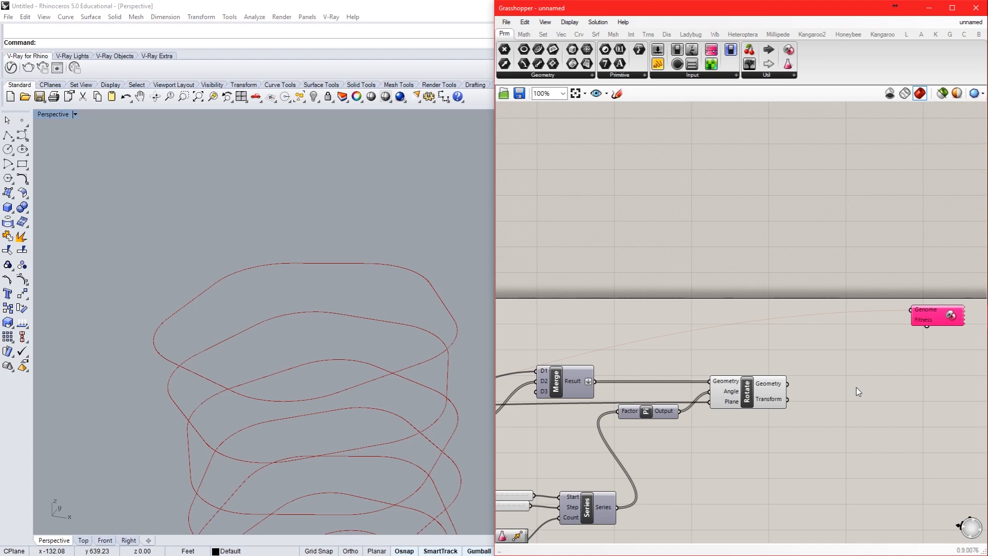
Step: Add the rotation Series' Step slider to the Galapagos Genome input alongside the existing slider connection
left_click_drag(911, 309, 509, 512)
left_click(932, 311)
scroll(934, 309, "down", 3)
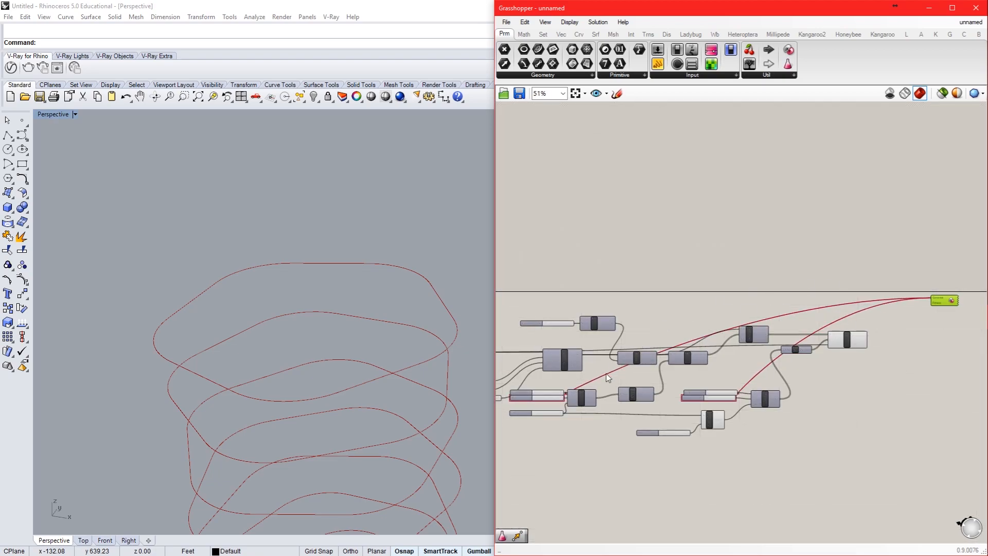
right_click(959, 316)
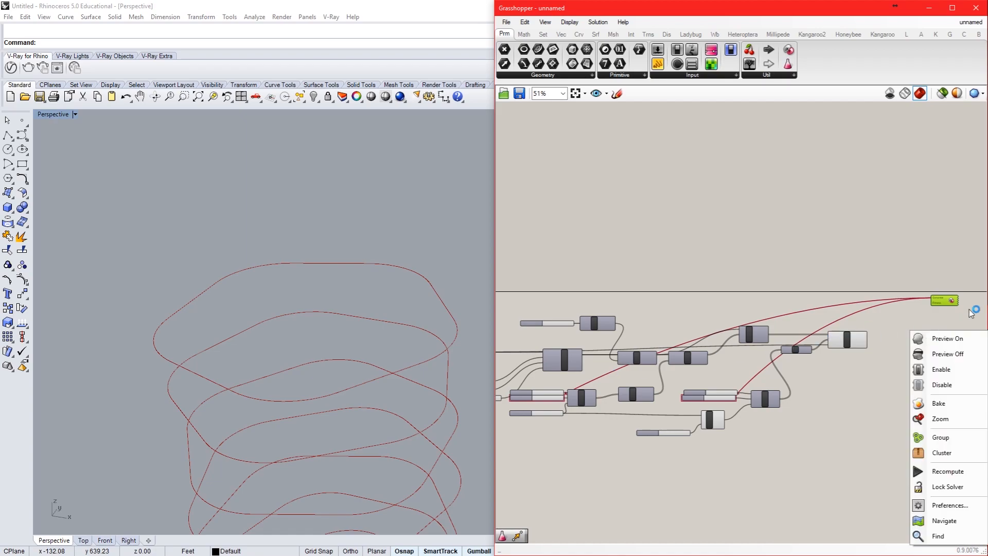
scroll(918, 313, "up", 1)
left_click(917, 313)
scroll(921, 313, "up", 4)
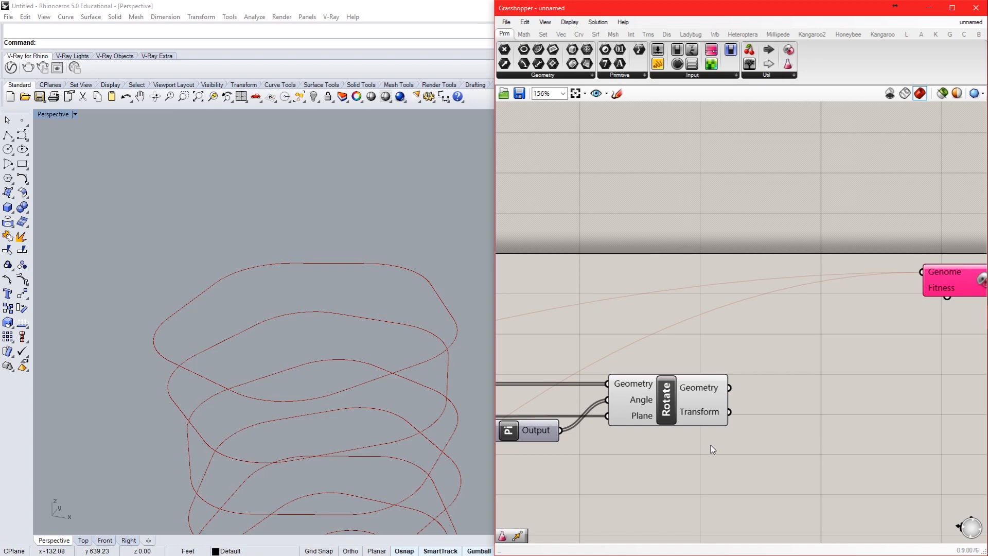
left_click(687, 423)
left_click(675, 468)
Step: Add the Ladybug_Ladybug component to the canvas and place it below the Rotate component
left_click(690, 34)
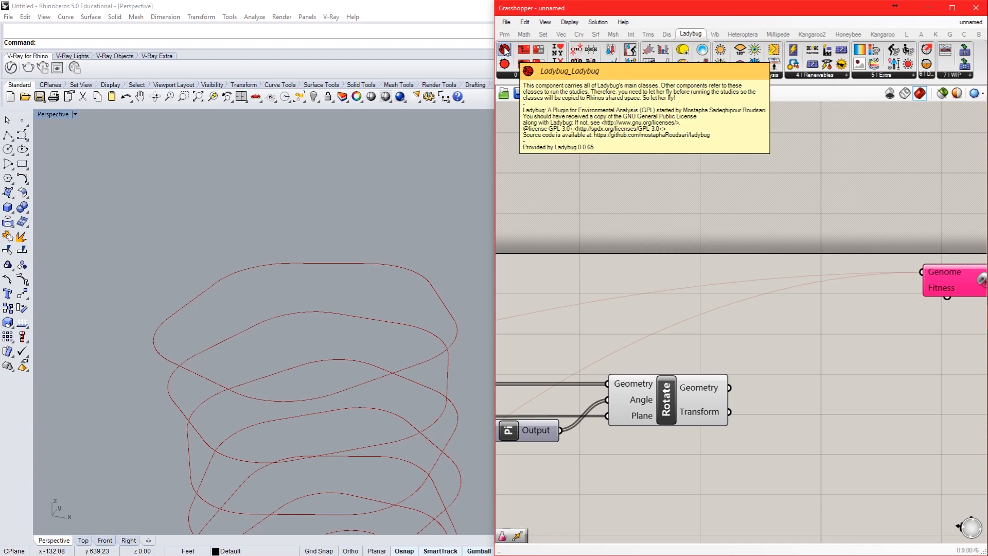
left_click_drag(505, 50, 763, 327)
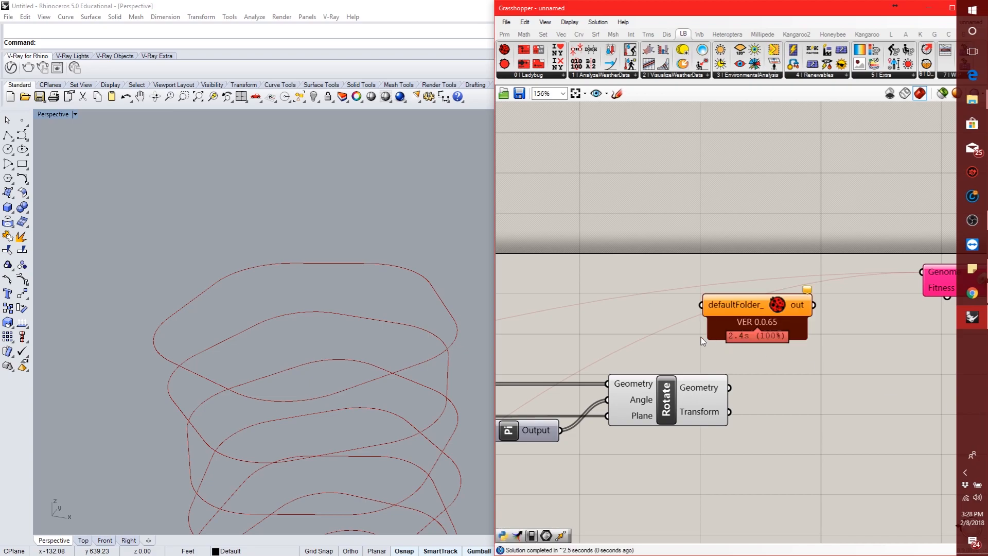
right_click_drag(837, 401, 728, 368)
left_click_drag(649, 272, 565, 459)
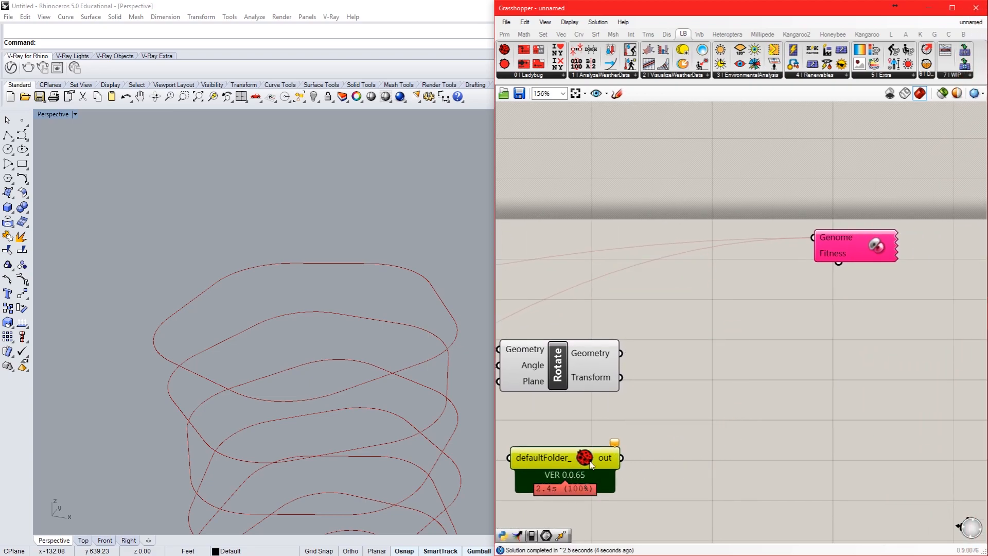
Step: Check the warning balloon on the Ladybug_Ladybug component
mouse_move(615, 447)
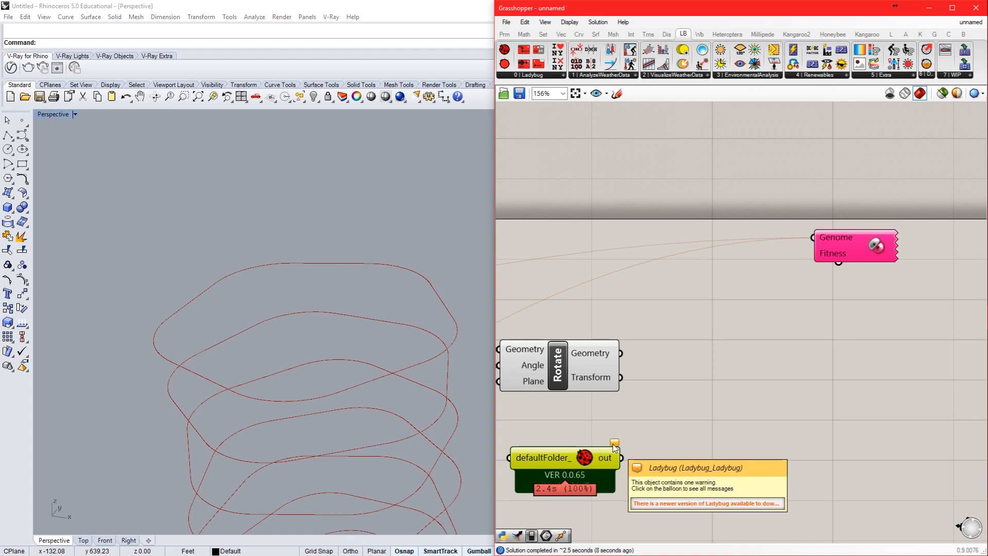
left_click(672, 438)
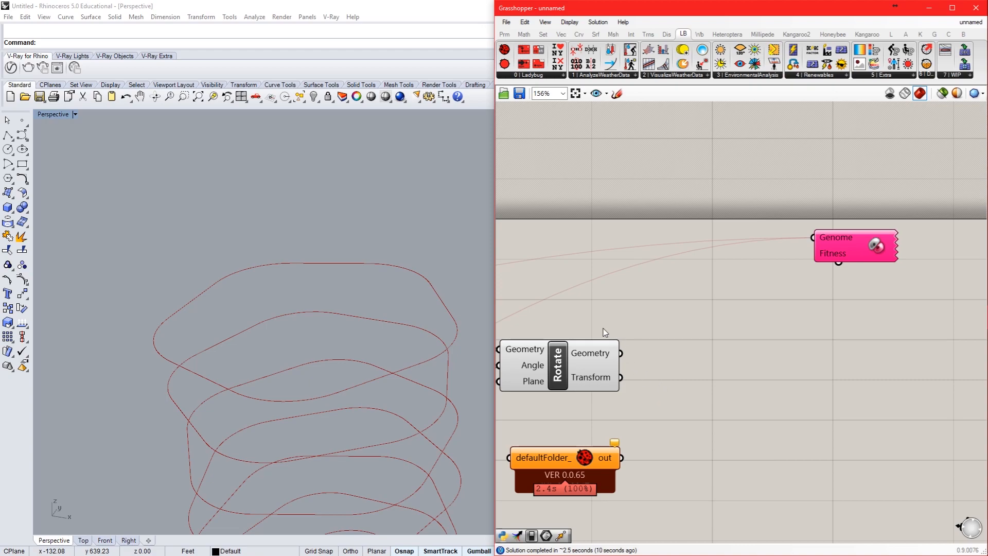
right_click_drag(584, 470, 644, 437)
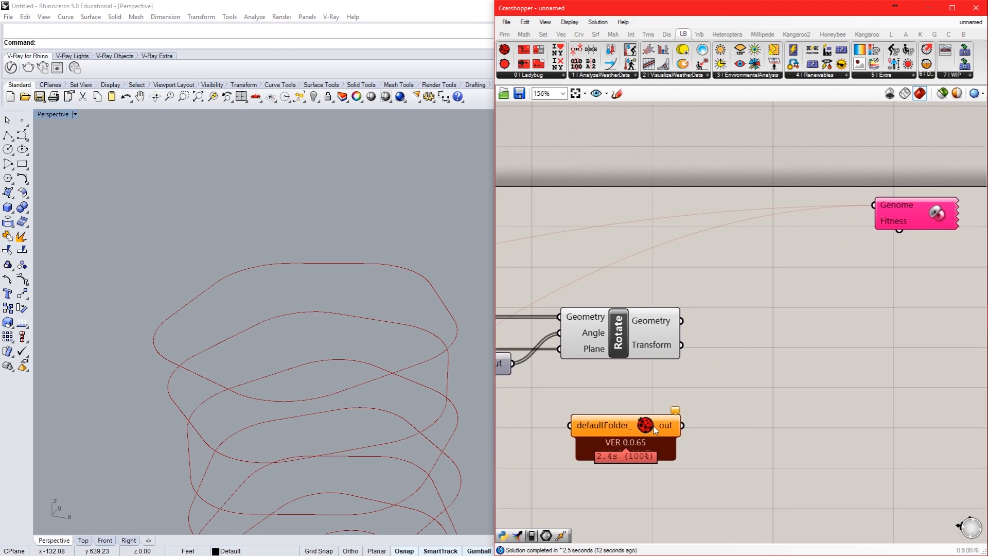
mouse_move(676, 410)
right_click_drag(771, 374, 736, 344)
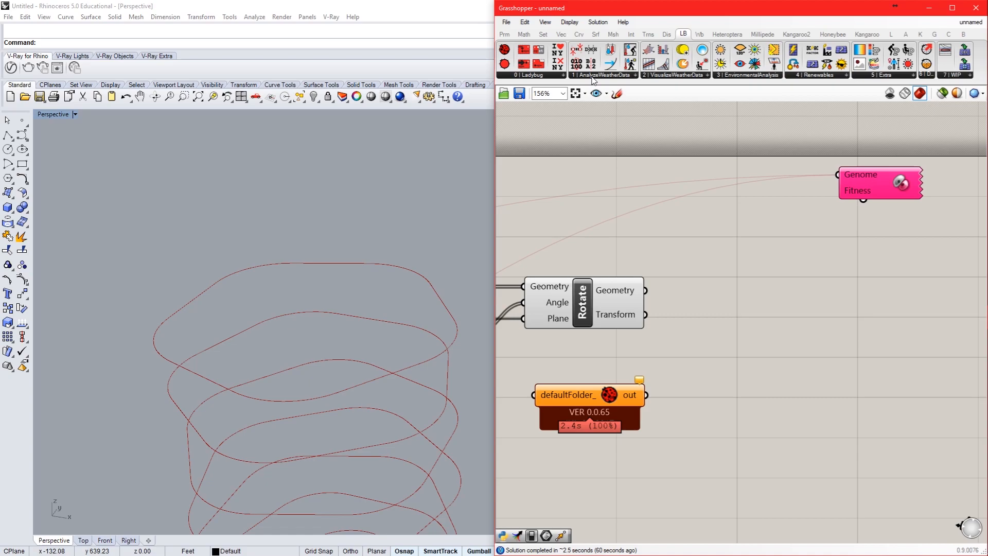
mouse_move(633, 388)
Step: Add the Ladybug_Radiation Analysis component and place it beyond the Rotate component, leaving space between them
left_click(678, 75)
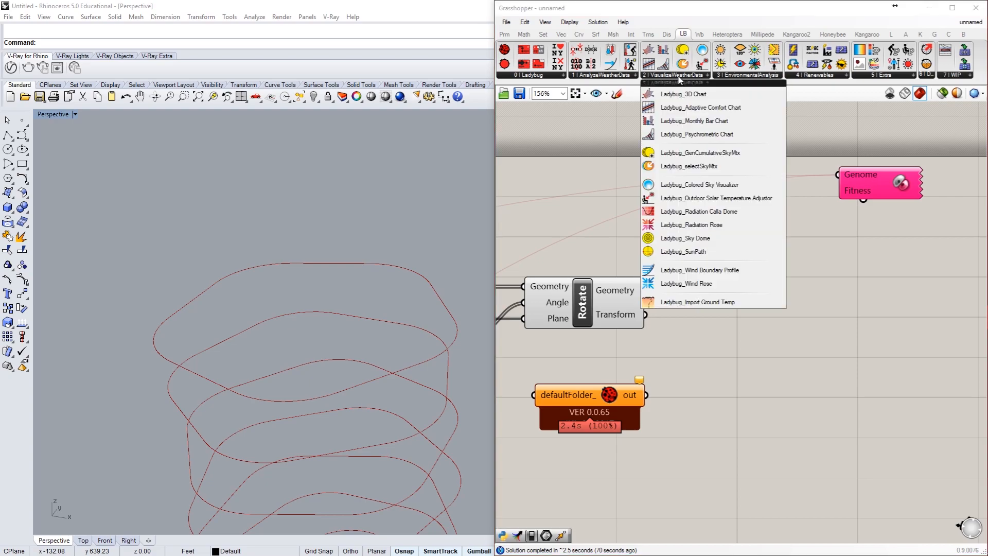
left_click(606, 75)
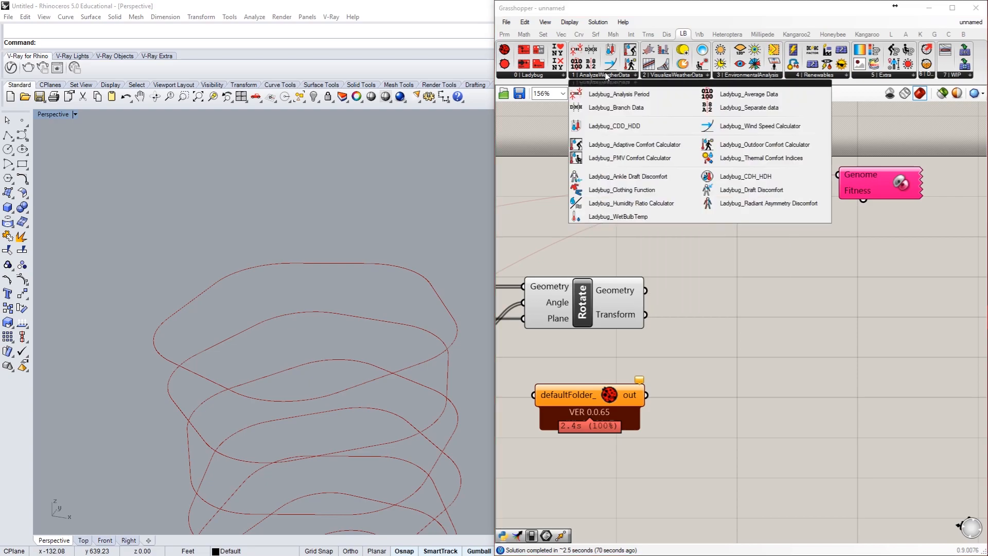
left_click(674, 76)
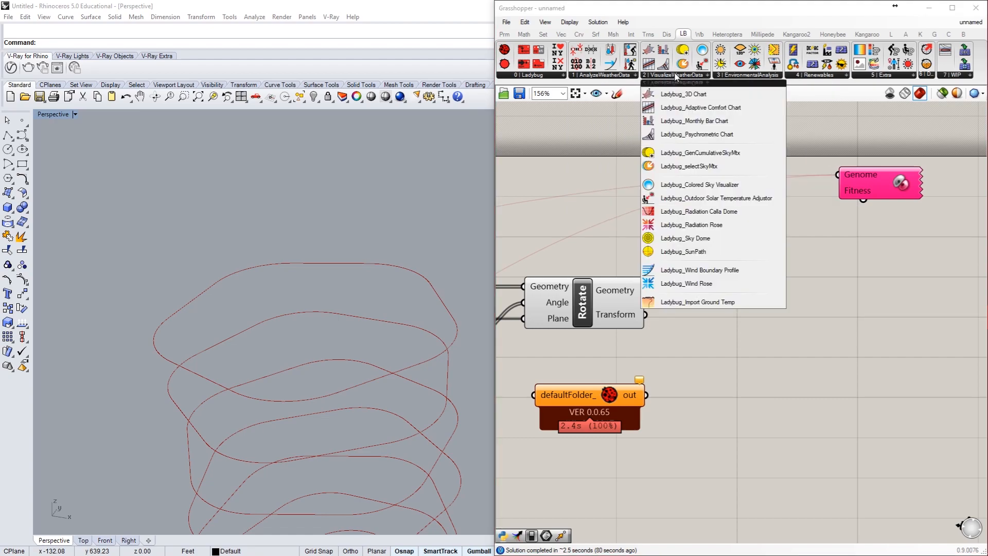
left_click(729, 76)
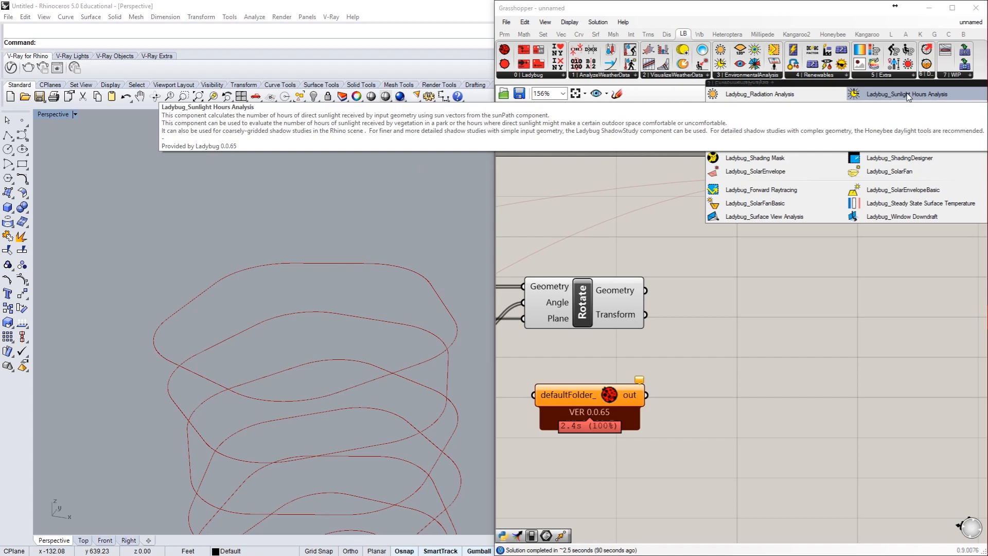
left_click(804, 100)
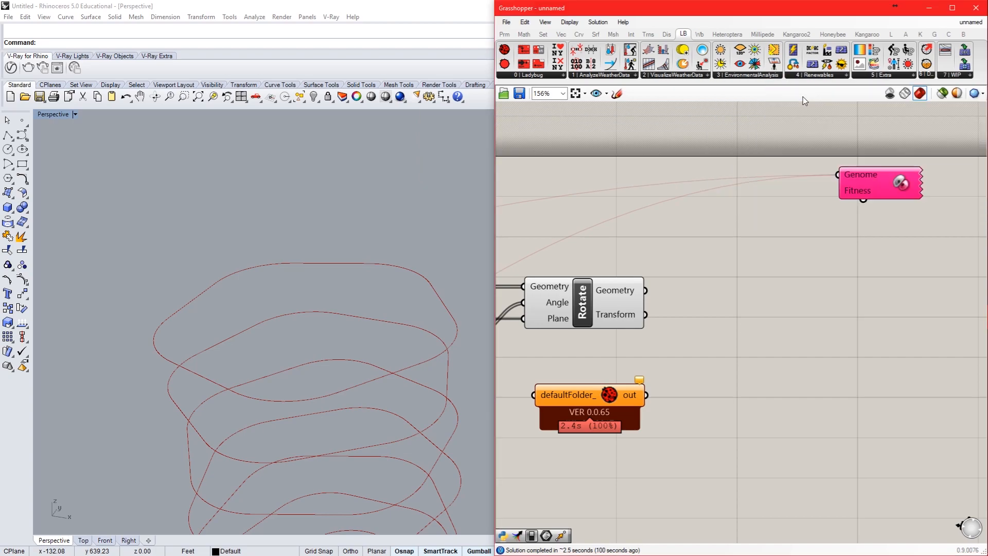
left_click(857, 314)
right_click_drag(783, 378, 617, 352)
left_click_drag(614, 278, 837, 353)
right_click_drag(818, 351, 723, 287)
scroll(699, 278, "down", 1)
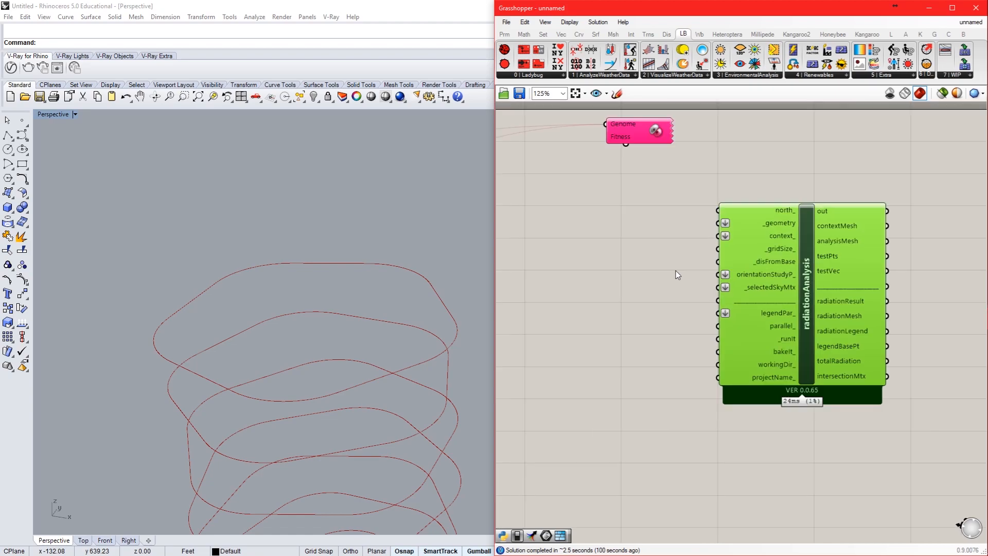
right_click_drag(643, 282, 727, 295)
left_click(727, 294)
mouse_move(873, 225)
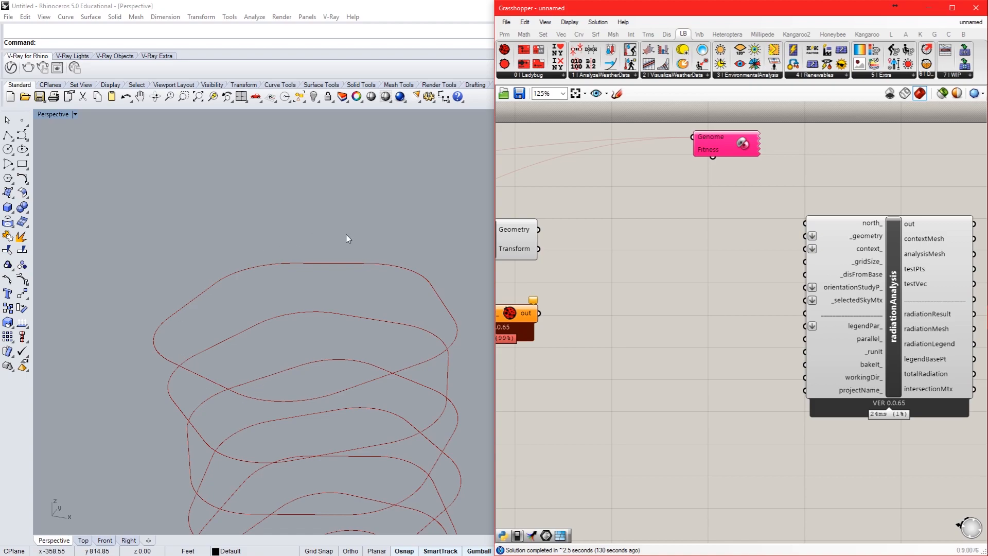
Step: Add a Boundary Surfaces component and connect the Rotate component's Geometry output to its Edges input
left_click(596, 34)
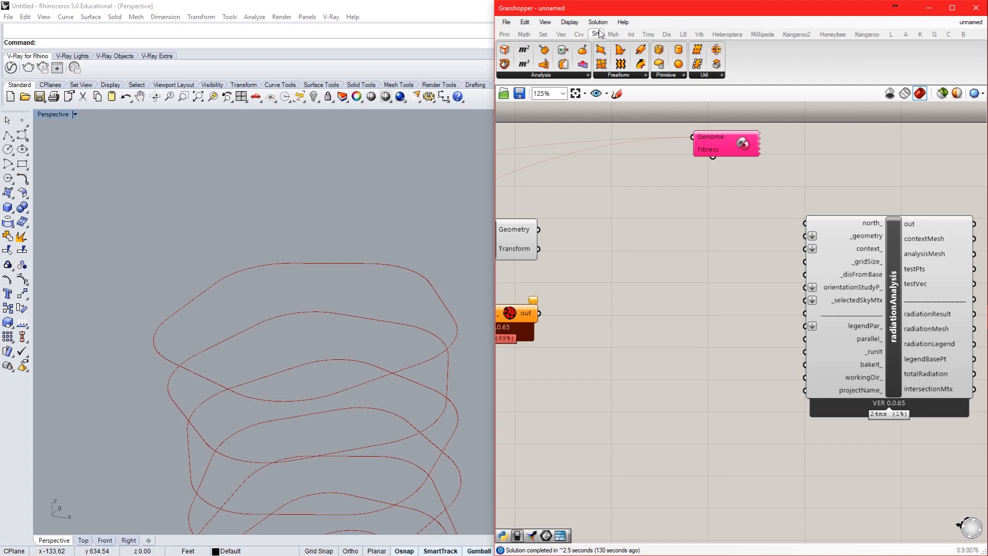
left_click(669, 76)
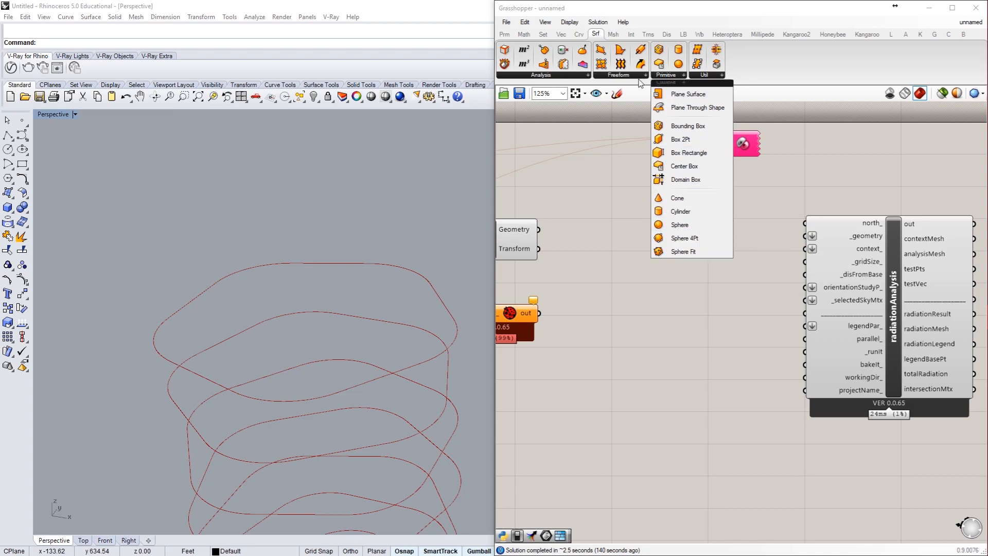
left_click(634, 77)
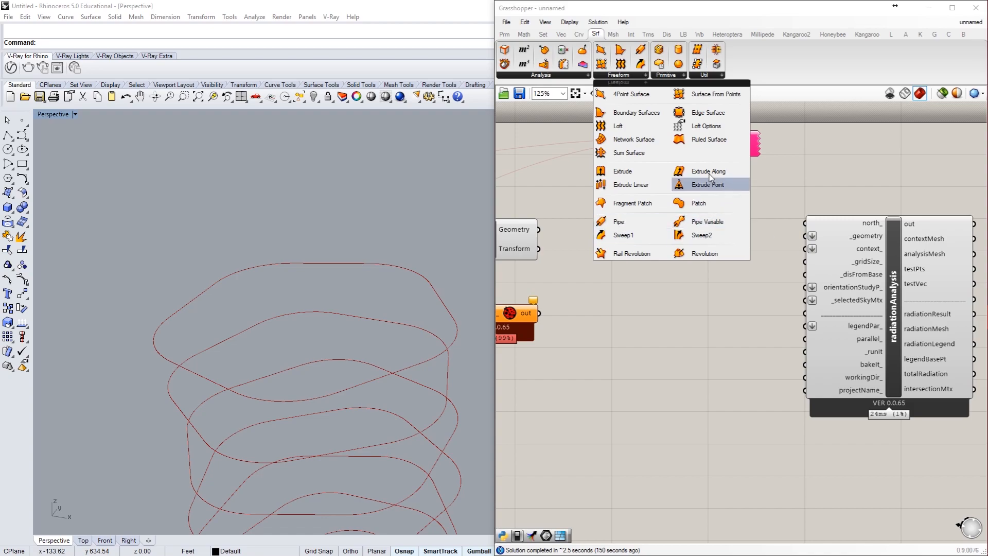
left_click(654, 117)
left_click(644, 231)
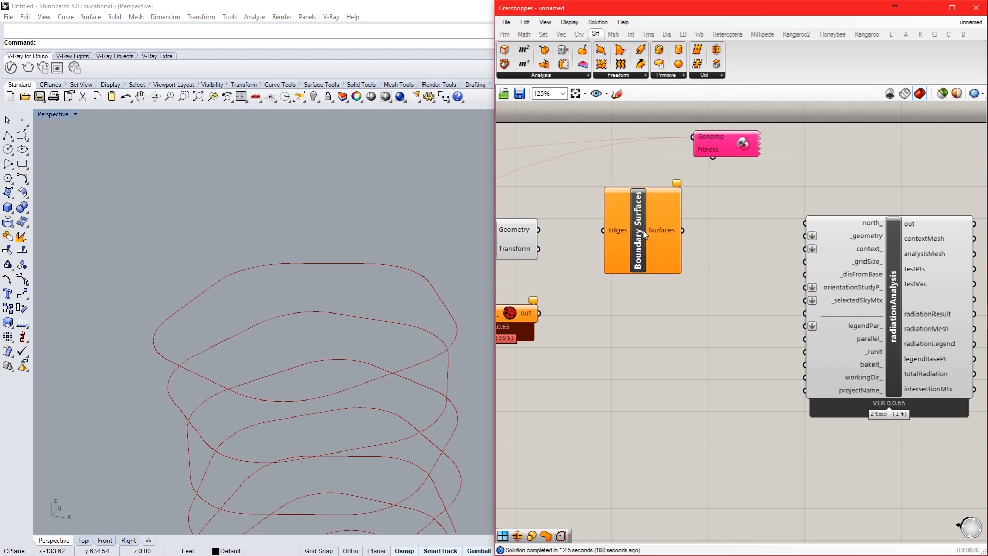
left_click_drag(538, 229, 604, 231)
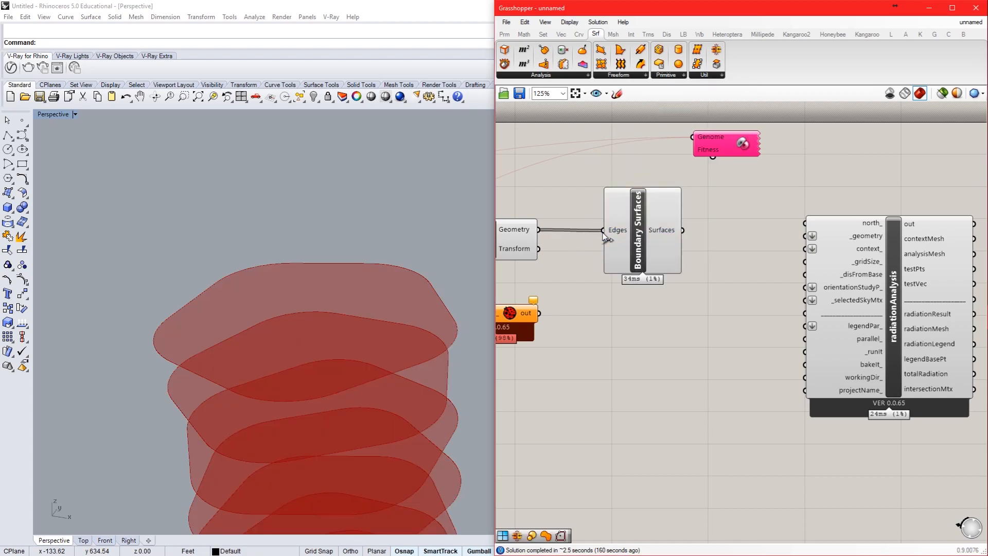
scroll(239, 154, "down", 5)
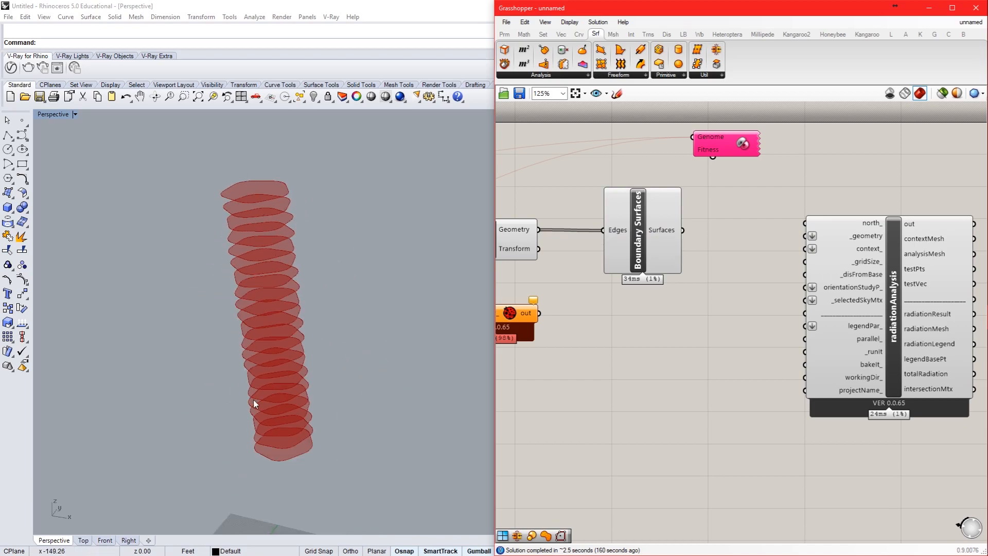
Step: Review the definition from the polygon and its number sliders through the Move components to the Boundary Surfaces component
mouse_move(663, 230)
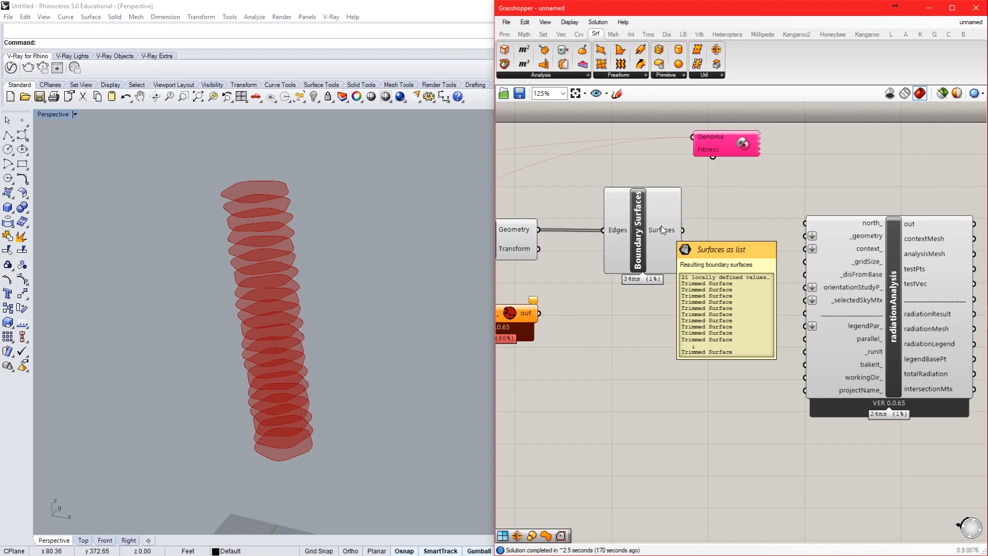
scroll(744, 283, "down", 3)
right_click_drag(663, 231, 895, 284)
scroll(577, 335, "up", 1)
right_click_drag(556, 319, 869, 307)
scroll(620, 352, "up", 2)
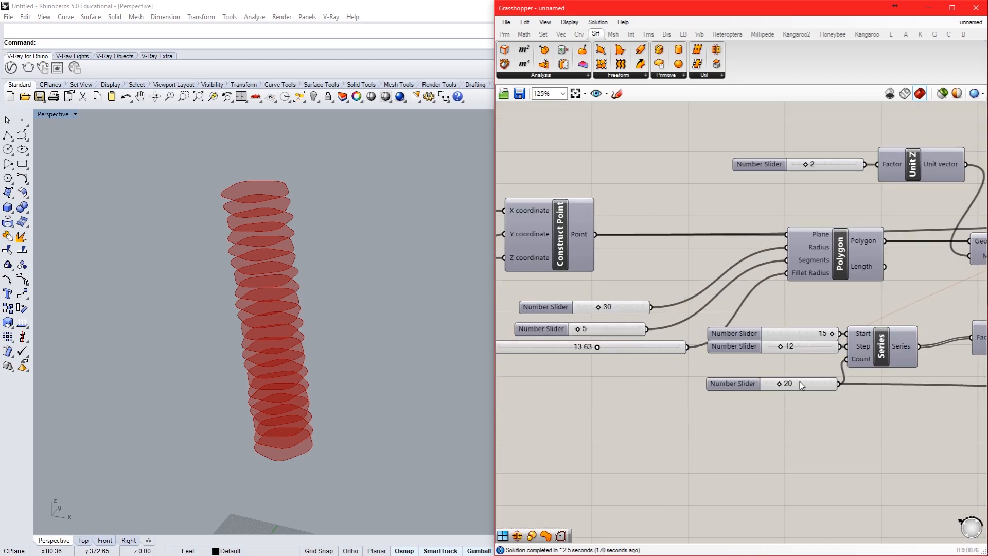
right_click_drag(802, 389, 597, 415)
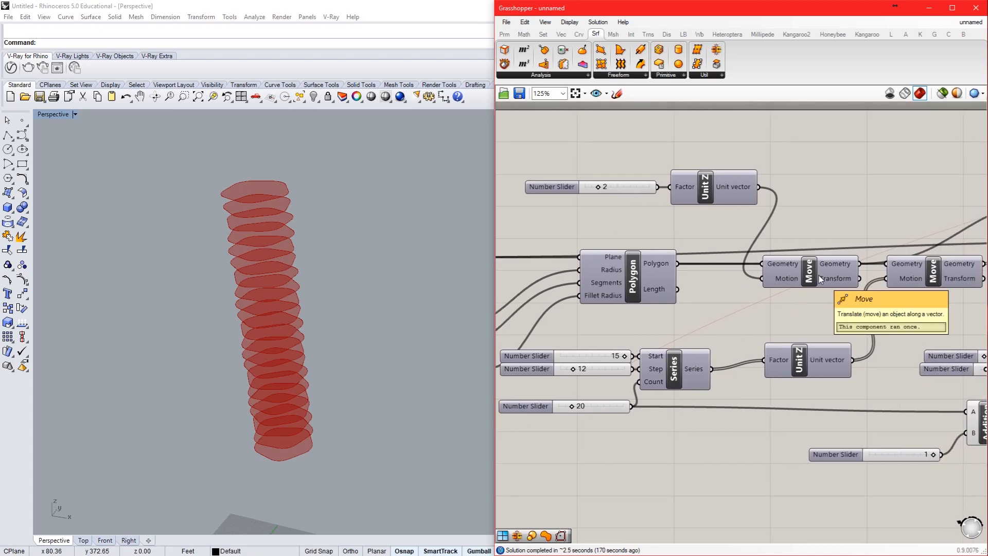
scroll(816, 287, "down", 3)
right_click_drag(784, 291, 549, 335)
right_click_drag(849, 313, 659, 324)
scroll(797, 310, "up", 3)
right_click_drag(770, 352, 682, 326)
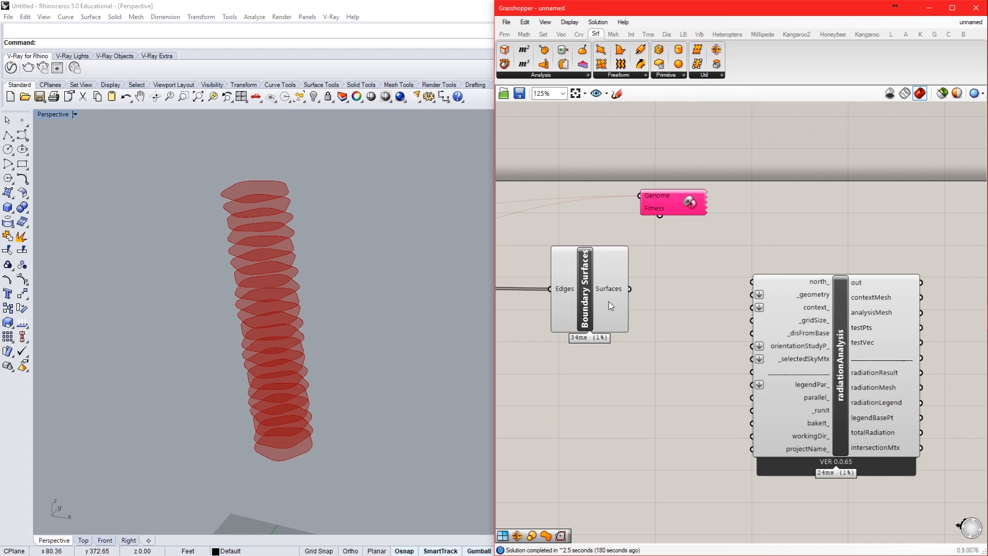
Step: Connect the Boundary Surfaces output to the radiationAnalysis _geometry input, and a new number slider of 4 to its _gridSize input
left_click_drag(629, 289, 752, 294)
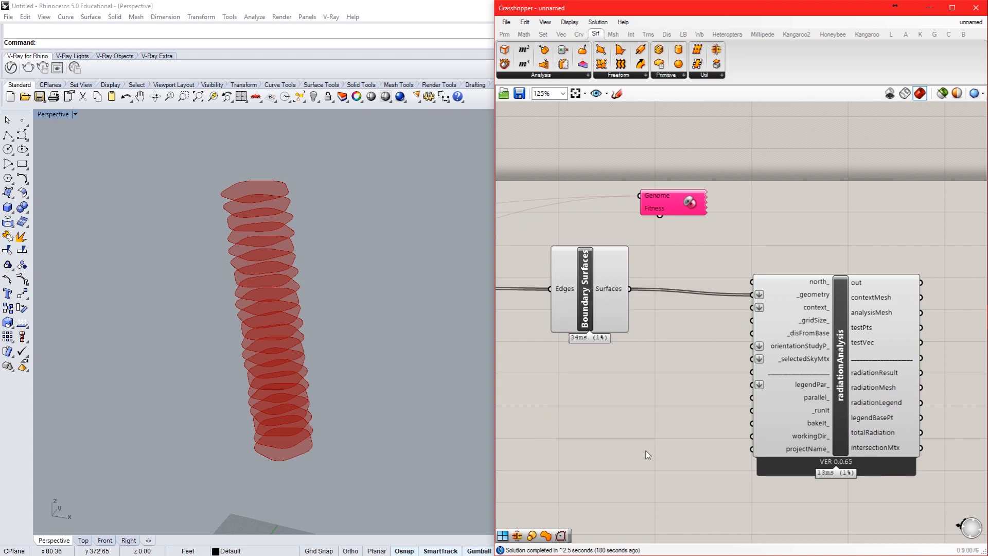
right_click_drag(763, 387, 799, 317)
mouse_move(847, 241)
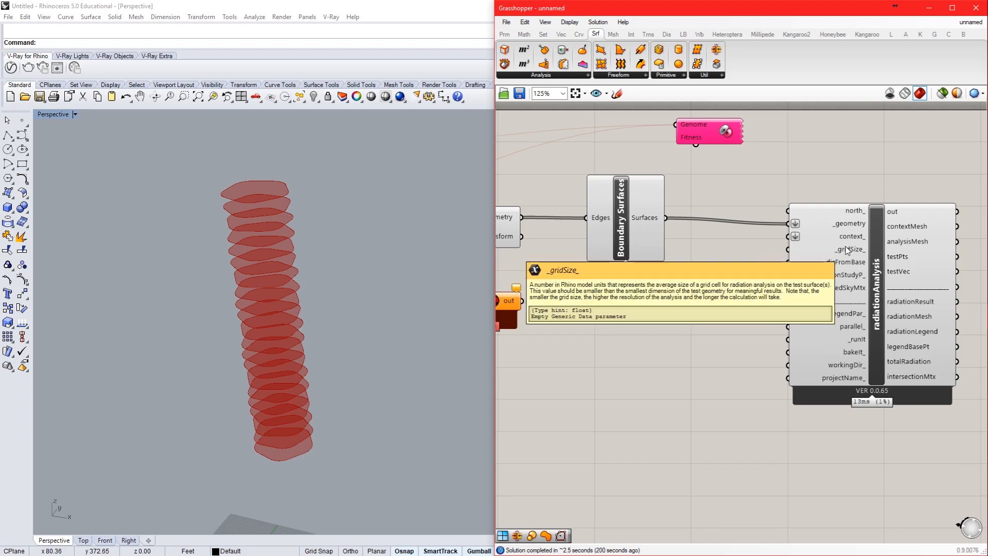
left_click(848, 250)
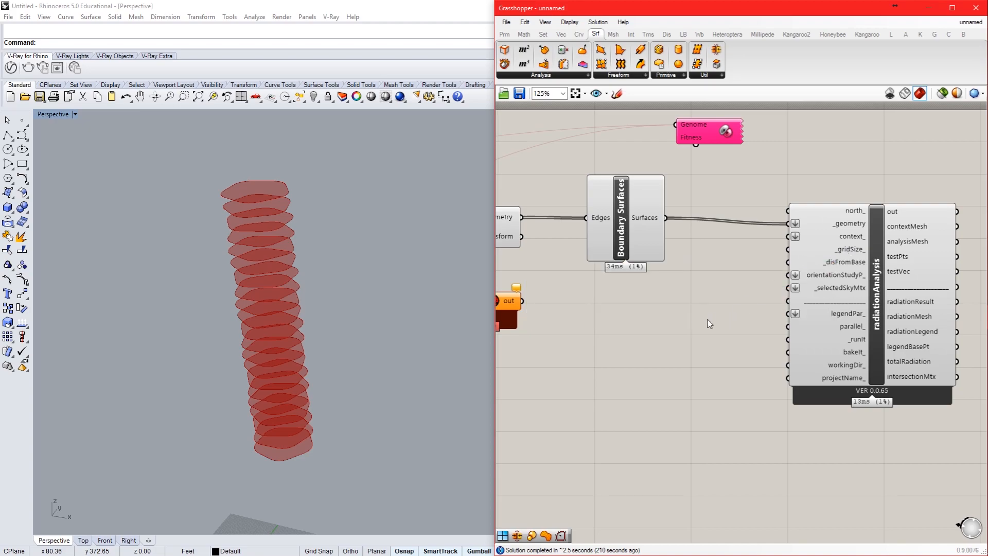
double_click(691, 320)
type("4")
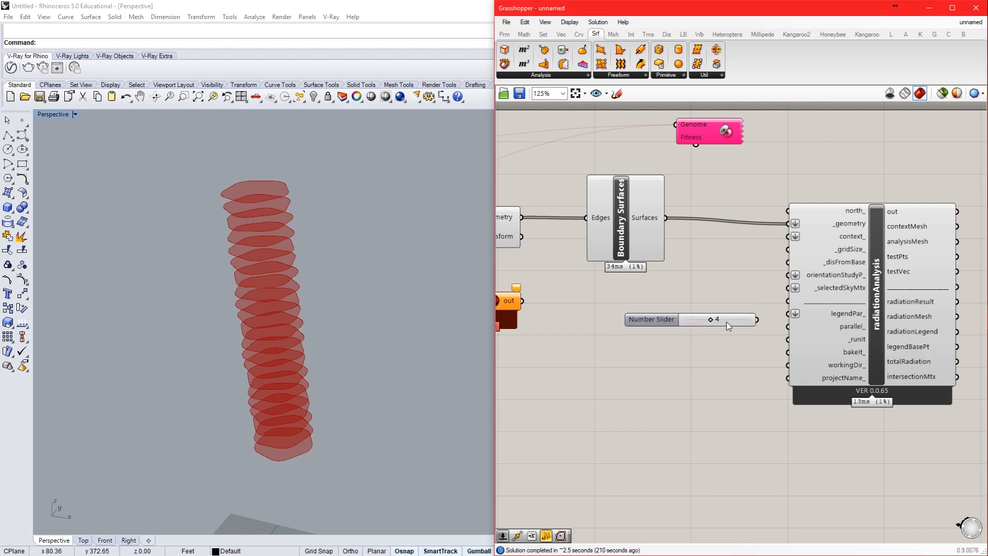
key("Return")
left_click_drag(682, 280, 792, 251)
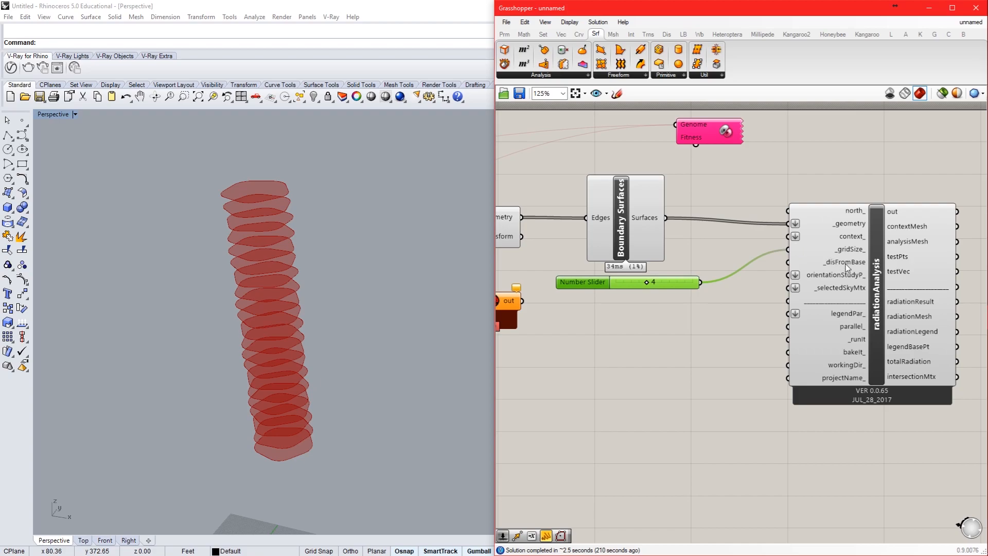
Step: Add a 0.25 number slider, connect it to the radiationAnalysis _disFromBase input and place it just below the grid size slider
mouse_move(845, 264)
double_click(606, 301)
type("0.25")
key("Return")
left_click_drag(672, 301, 787, 262)
left_click_drag(655, 303, 683, 293)
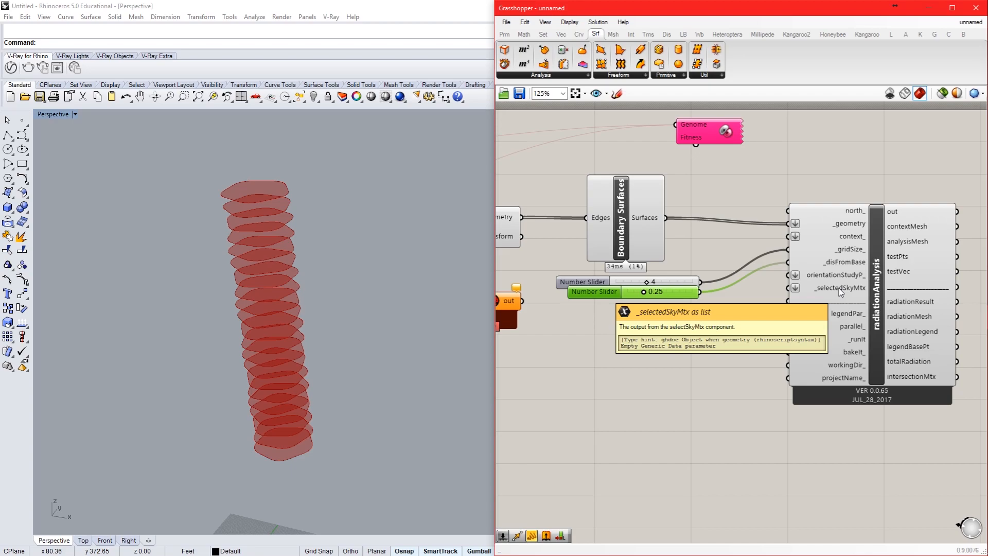
Step: Add the Ladybug_selectSkyMtx component below the sliders and connect its selectedSkyMtx output to the radiationAnalysis _selectedSkyMtx input
left_click(683, 35)
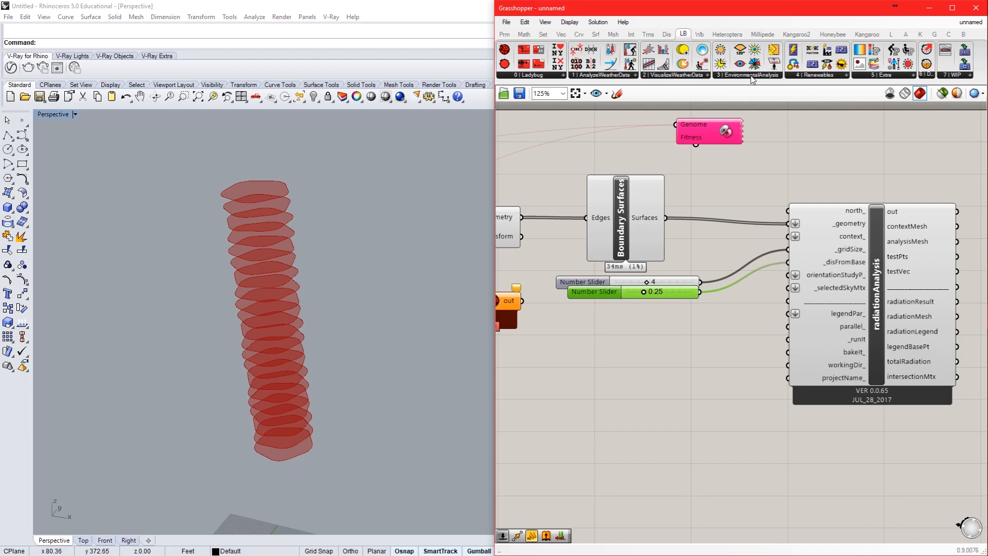
left_click(850, 266)
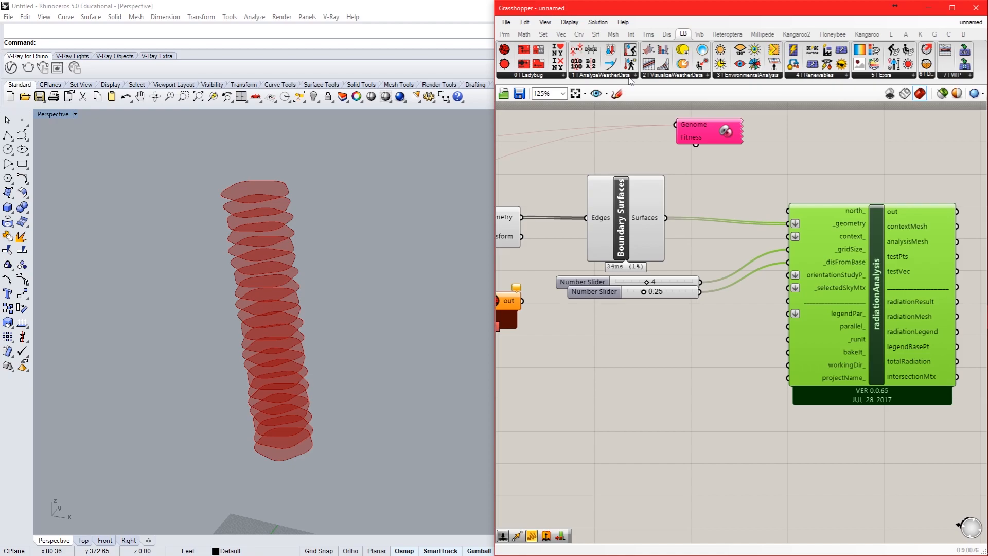
left_click(669, 76)
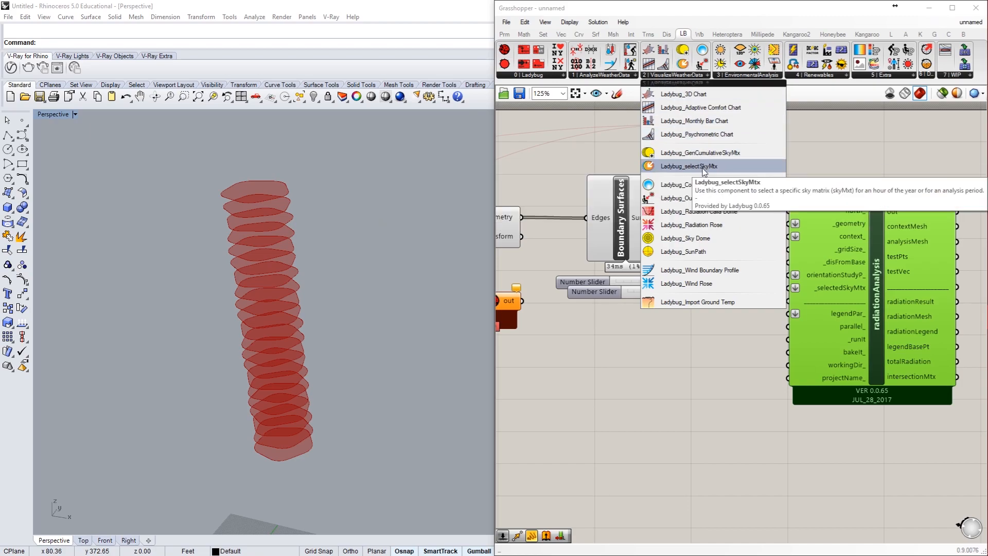
left_click_drag(703, 170, 632, 366)
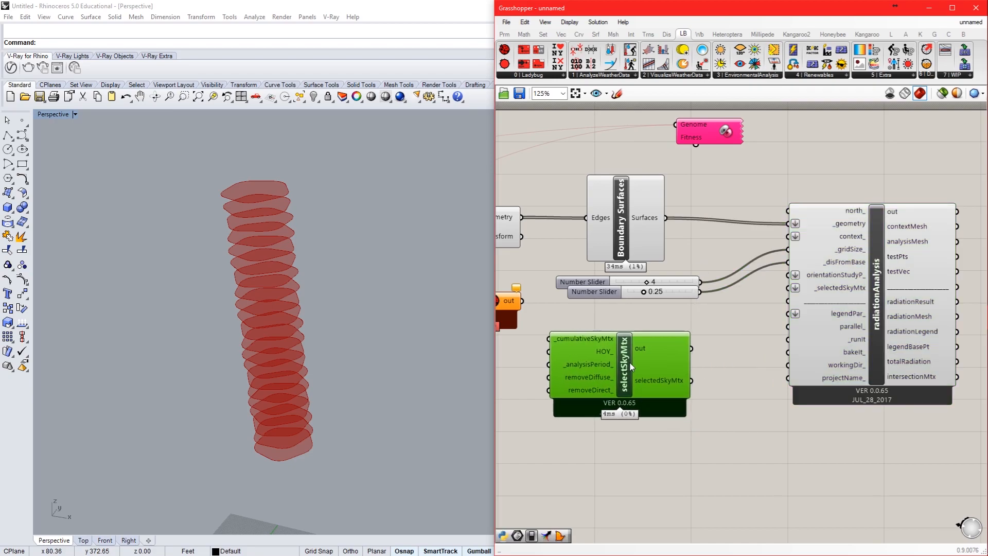
left_click_drag(692, 381, 787, 288)
left_click_drag(665, 381, 682, 410)
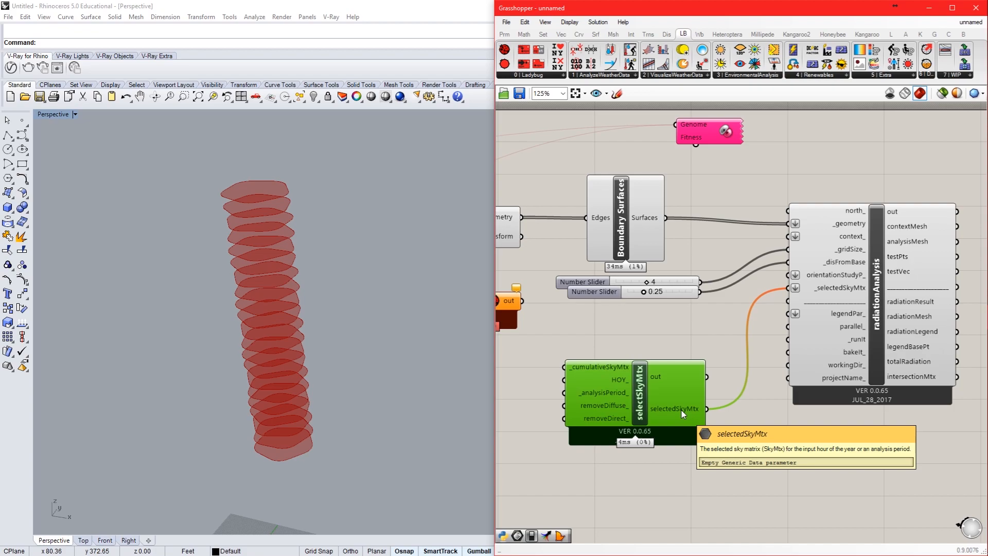
Step: Add the Ladybug_GenCumulativeSkyMtx component and connect its cumulativeSkyMtx output to the _cumulativeSkyMtx input of selectSkyMtx
right_click_drag(553, 379, 749, 375)
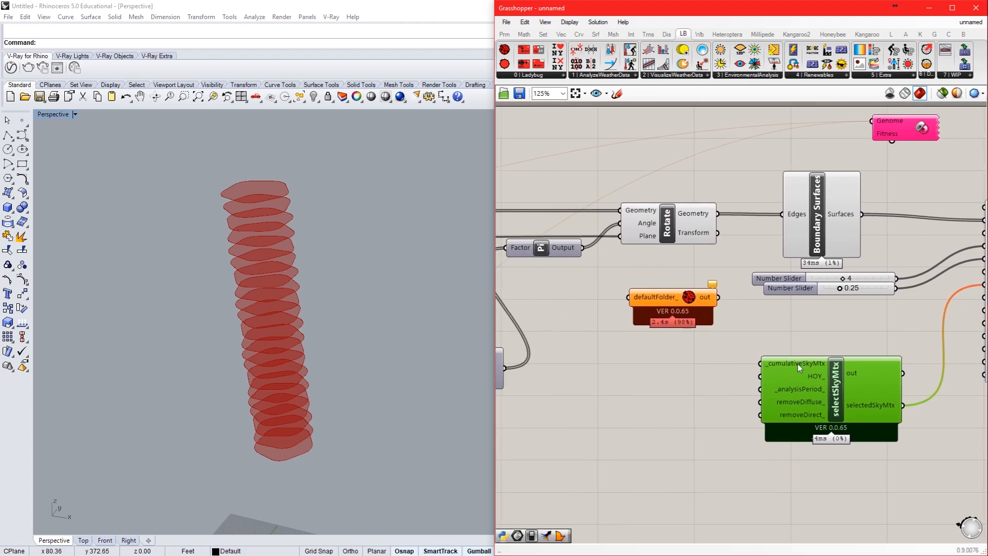
mouse_move(798, 363)
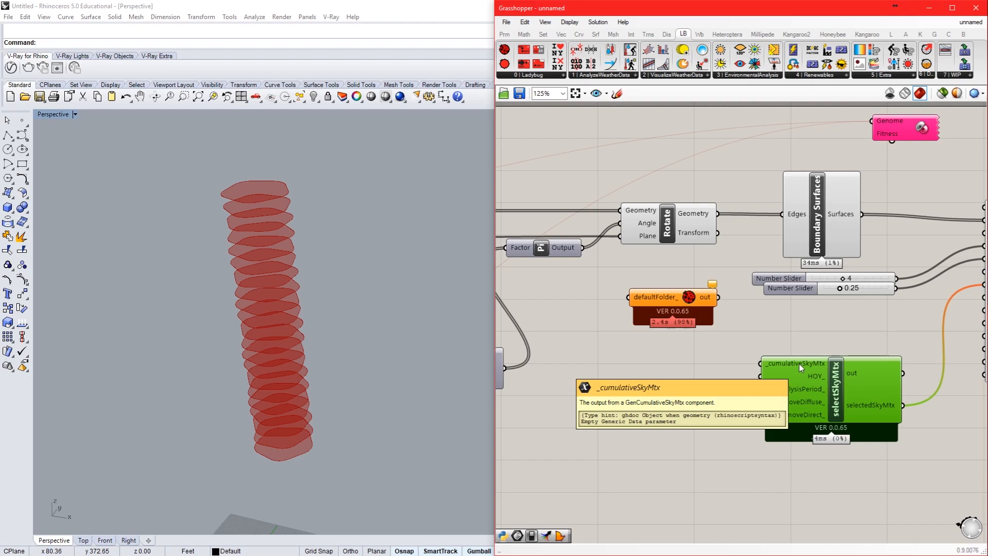
left_click(655, 77)
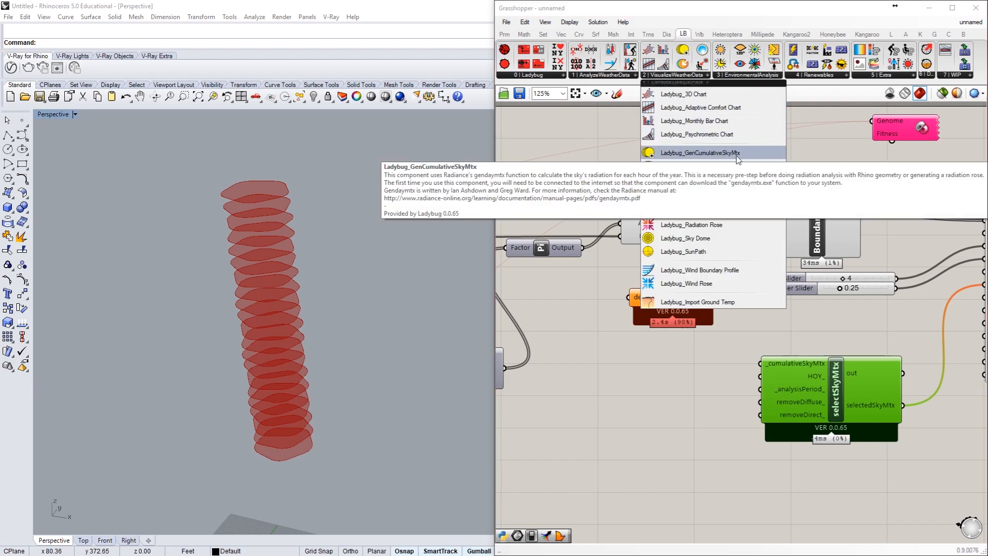
left_click(754, 155)
left_click(636, 435)
left_click_drag(650, 465, 760, 363)
left_click_drag(620, 391, 623, 425)
right_click_drag(855, 423, 871, 348)
left_click_drag(858, 333, 710, 404)
left_click(736, 274)
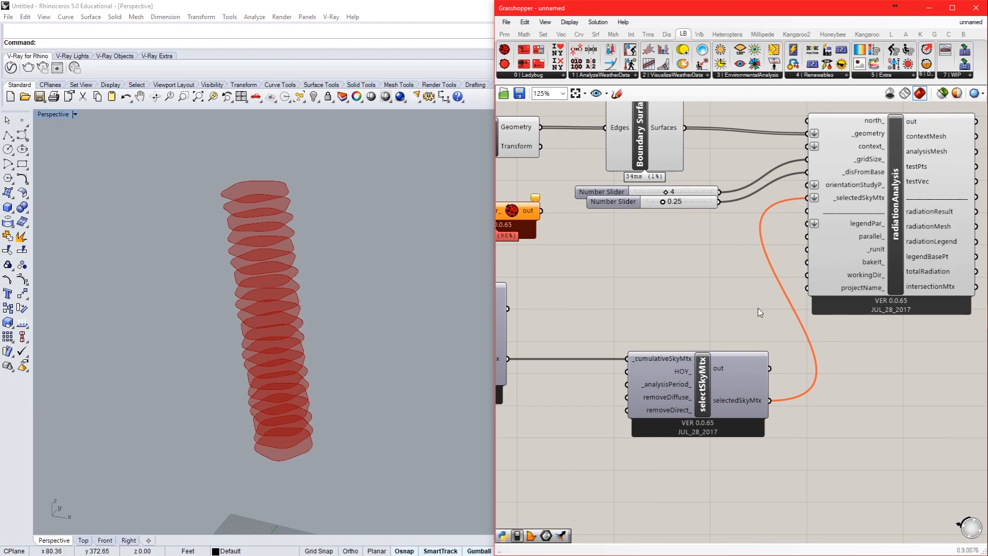
Step: Add the Ladybug_Analysis Period component below genCumulativeSkyMtx and connect its analysisPeriod output to the _analysisPeriod input of selectSkyMtx
mouse_move(664, 412)
mouse_move(751, 394)
left_click(611, 75)
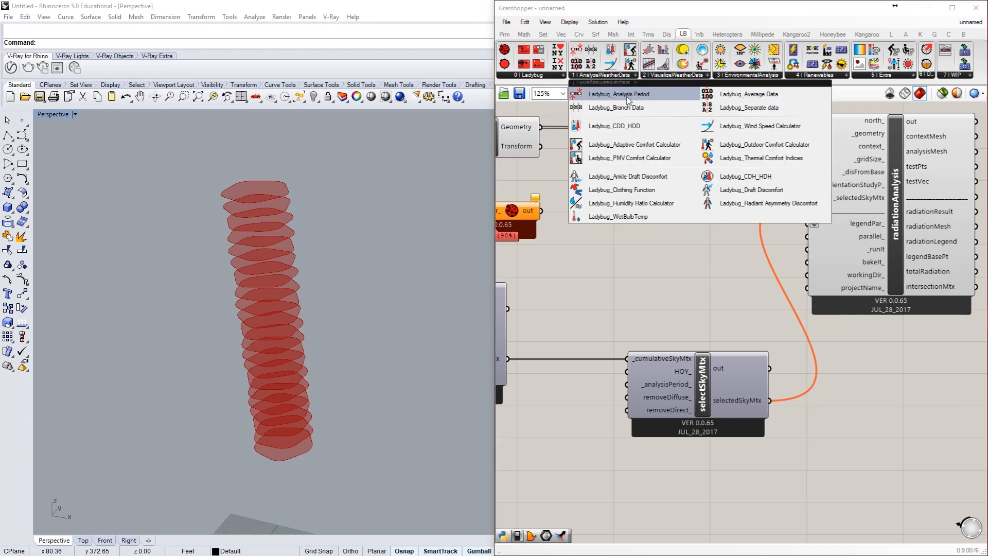
right_click_drag(549, 433, 655, 416)
double_click(656, 416)
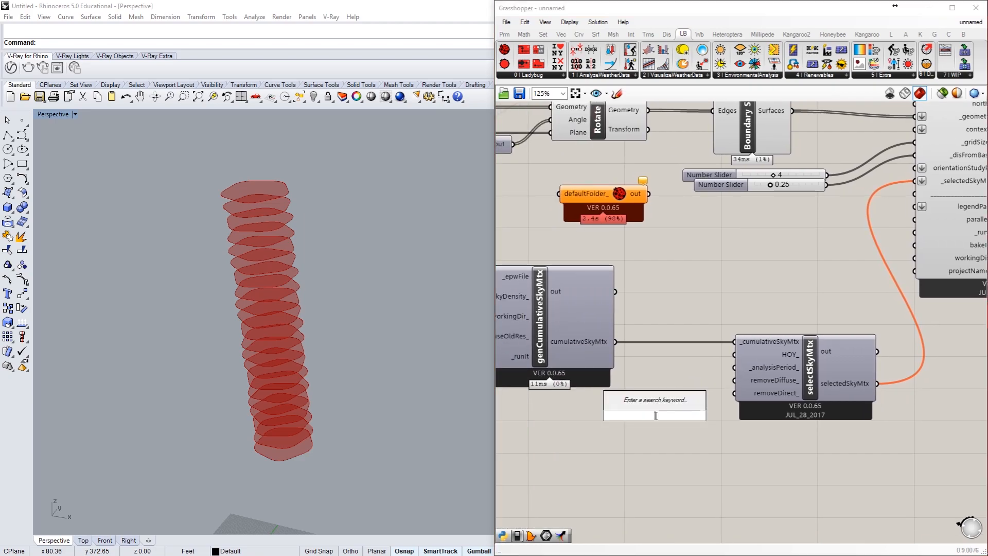
type("analysis")
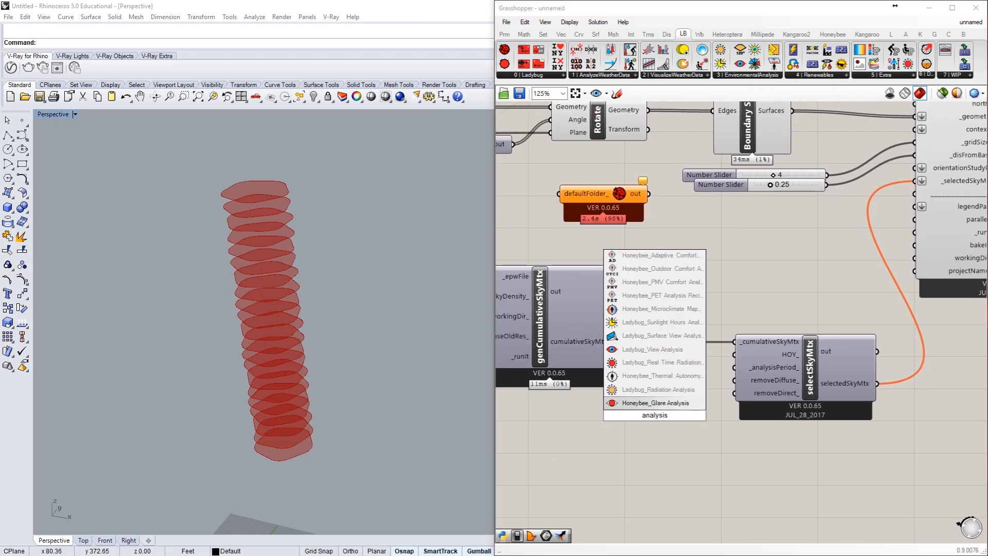
type(" period")
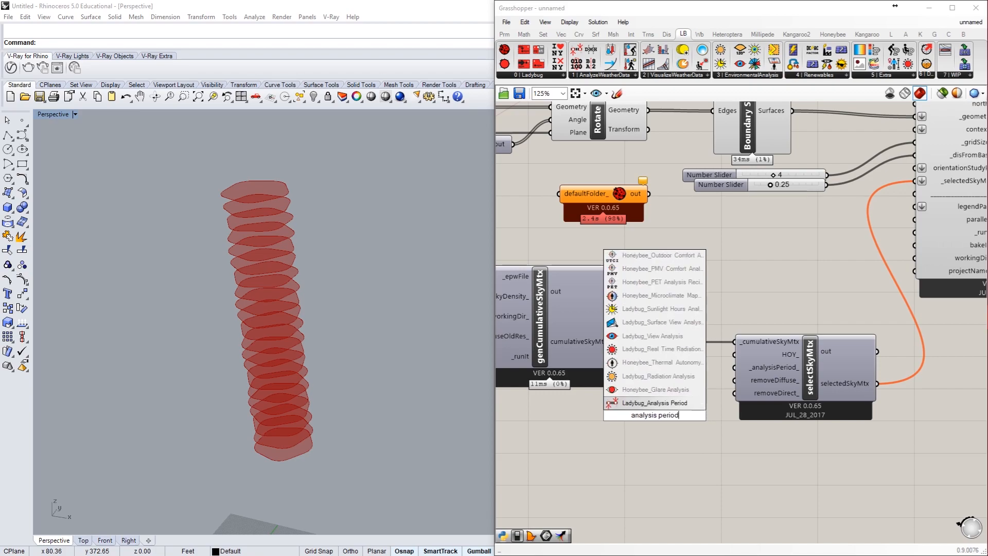
left_click(683, 404)
left_click_drag(679, 411, 734, 367)
right_click_drag(737, 414, 821, 399)
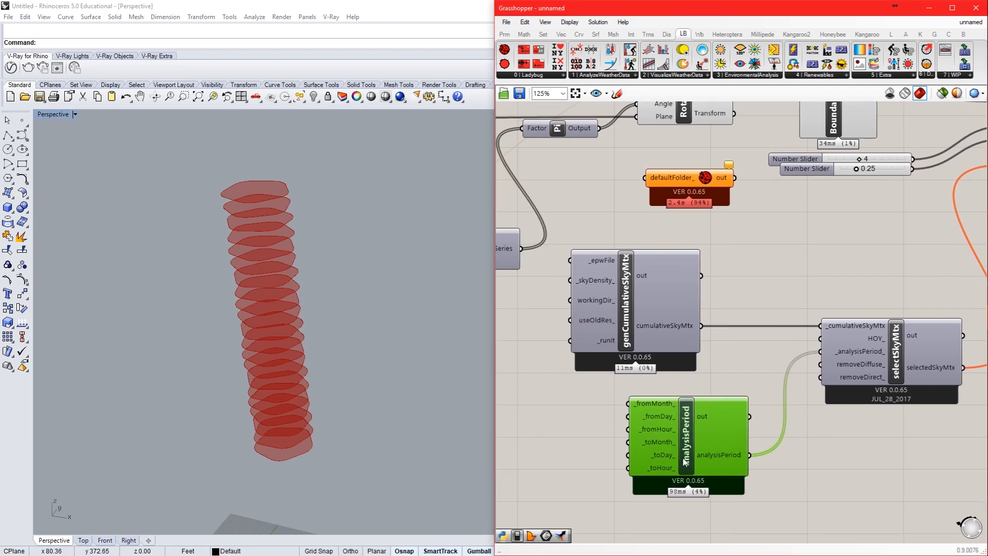
Step: Connect a number slider of 1 to each of the analysisPeriod component's _fromMonth and _fromDay inputs
right_click_drag(591, 504, 624, 468)
left_click(624, 467)
mouse_move(696, 366)
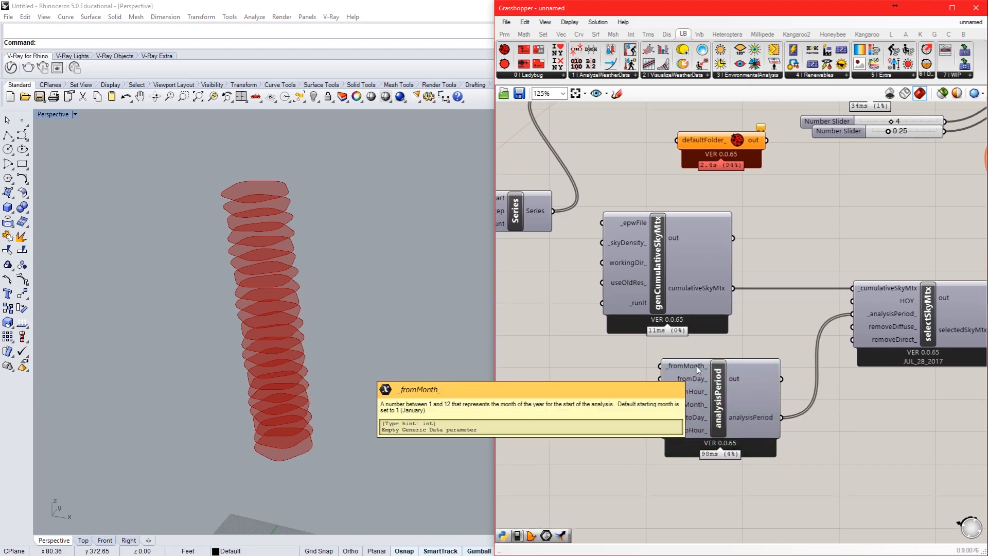
double_click(573, 369)
type("1")
key("Return")
left_click_drag(639, 365, 666, 384)
double_click(561, 385)
type("1")
key("Return")
Step: Add a number slider of 12 and connect it to the analysisPeriod component's _fromHour input
double_click(587, 380)
type("10")
key("BackSpace")
type("2")
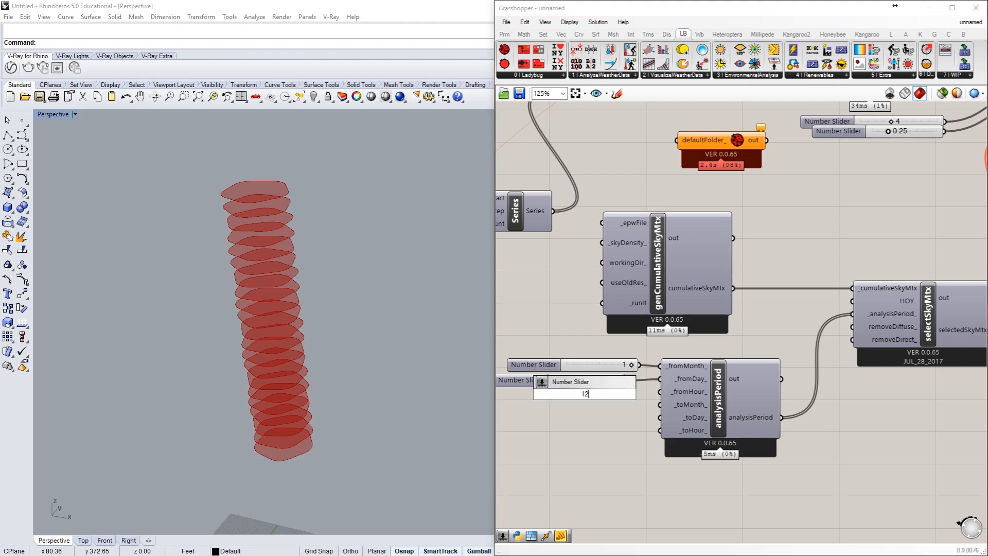
key("Return")
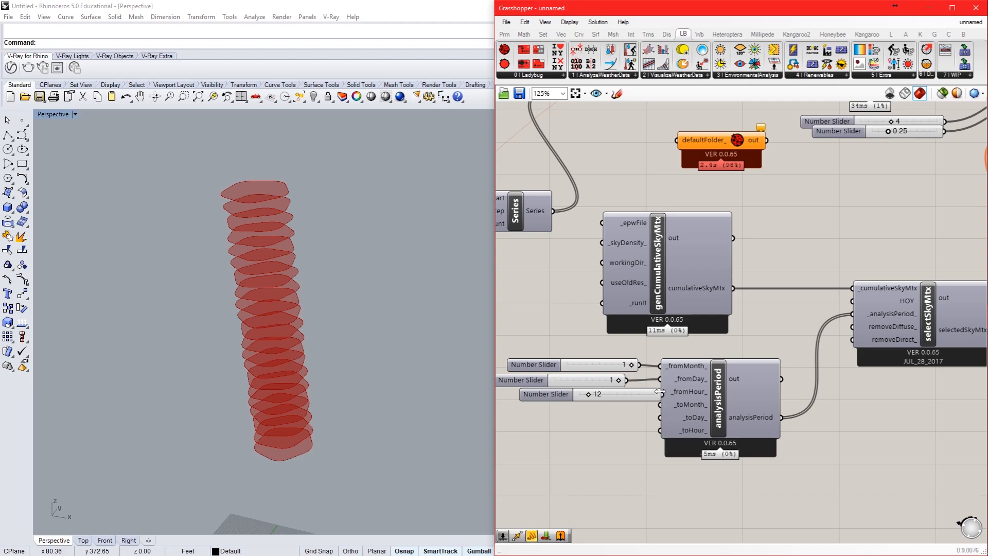
mouse_move(646, 397)
left_mouse_down()
mouse_move(629, 401)
mouse_move(659, 393)
left_mouse_up()
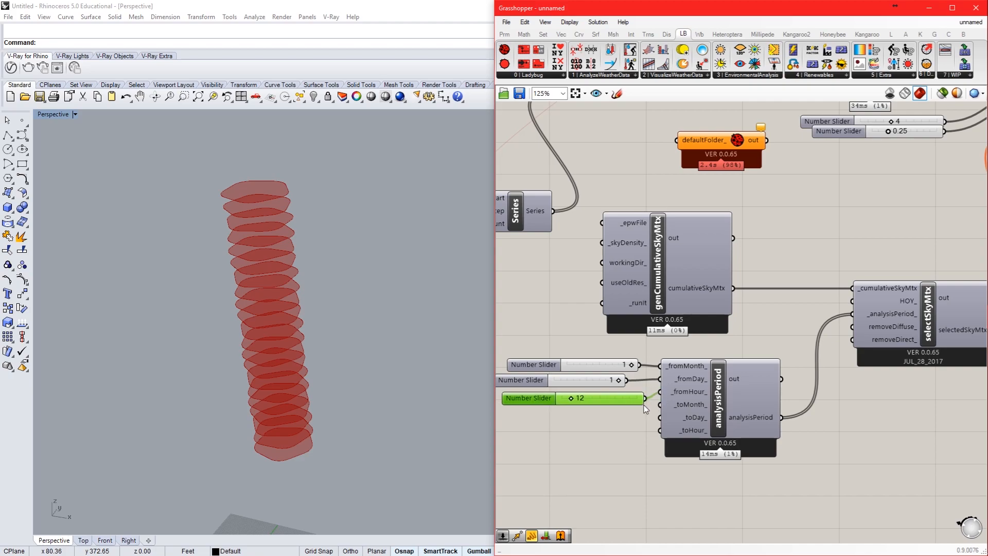
Step: Add another number slider of 12 and wire the sliders to the remaining inputs of the analysisPeriod component
double_click(607, 419)
type("12")
key("Return")
left_click_drag(609, 418, 566, 423)
left_click_drag(632, 421, 660, 430)
left_click(640, 478)
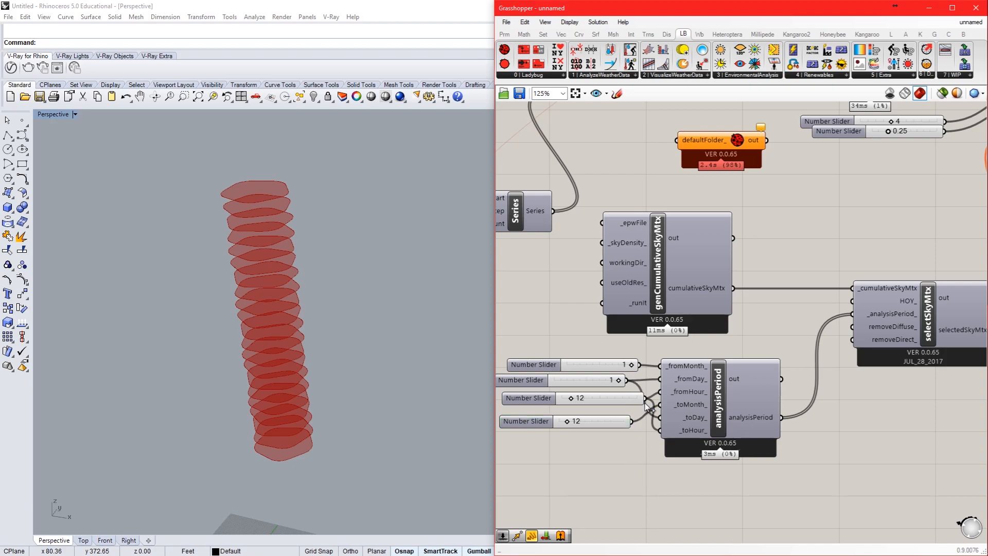
Step: Check the sky matrix connections and read the description of the genCumulativeSkyMtx component's _runIt input
right_click_drag(903, 397, 669, 404)
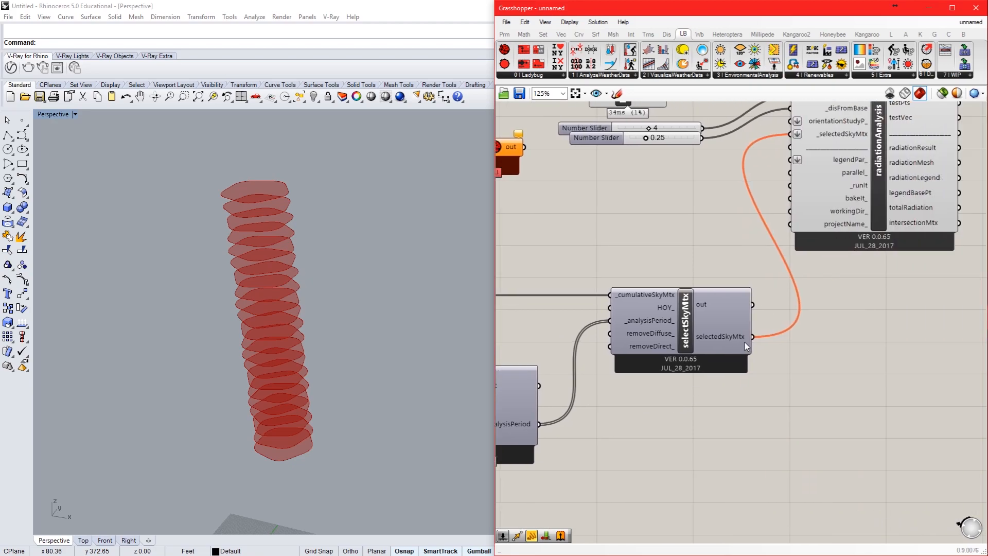
right_click_drag(665, 255, 893, 286)
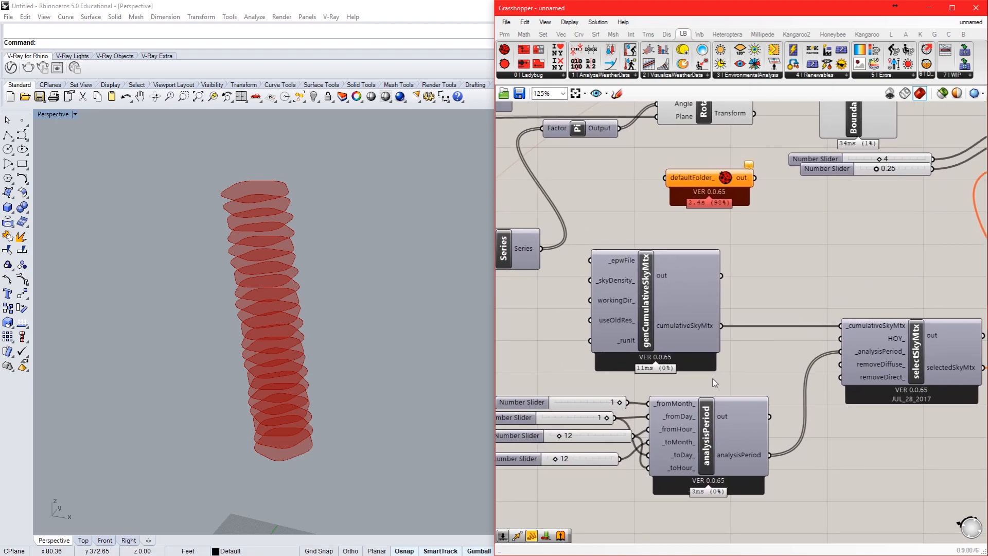
right_click_drag(670, 359, 513, 327)
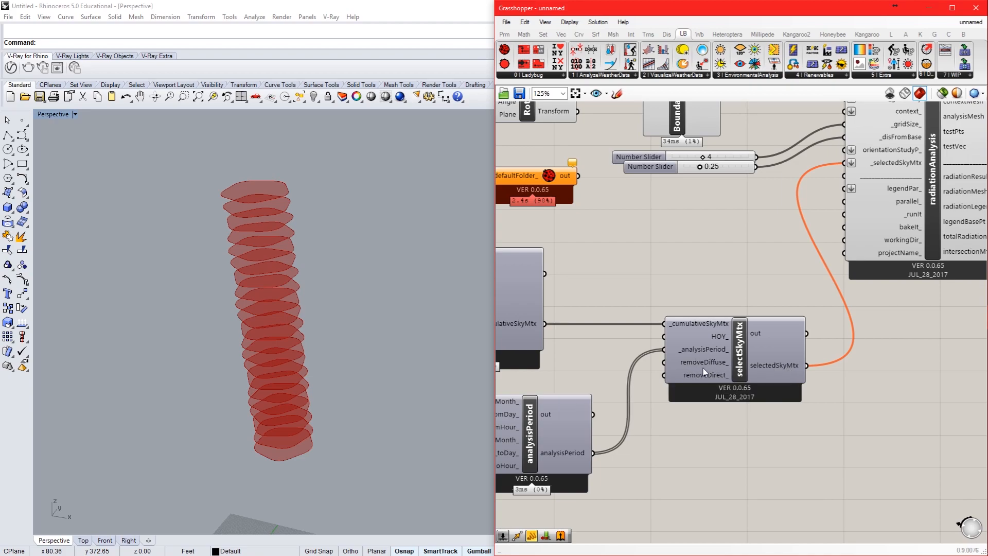
right_click_drag(674, 374, 751, 378)
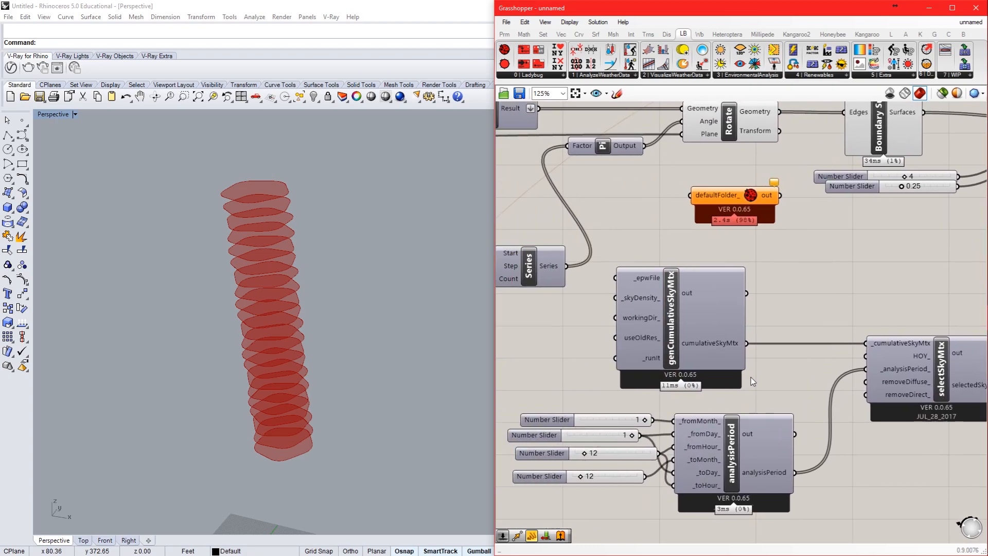
right_click_drag(662, 358, 702, 372)
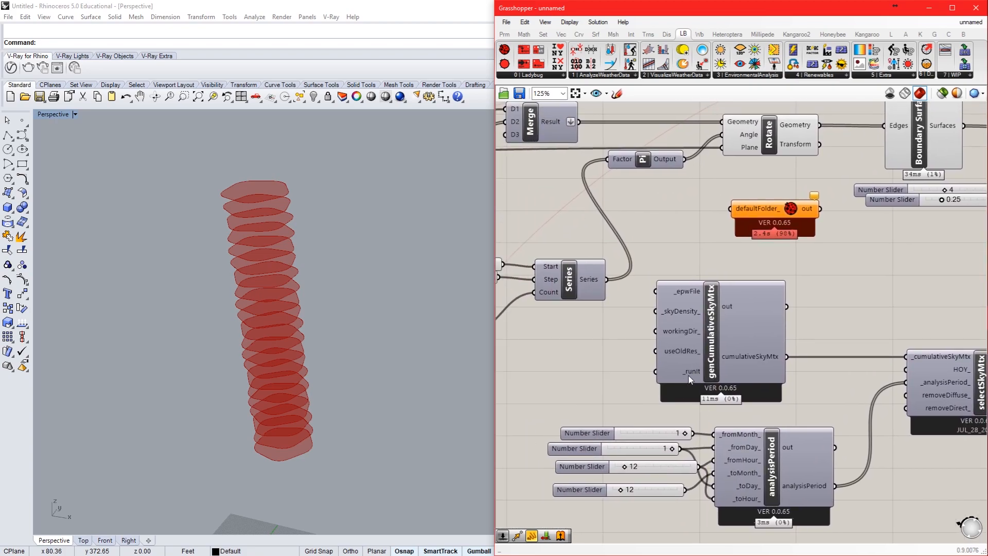
mouse_move(692, 379)
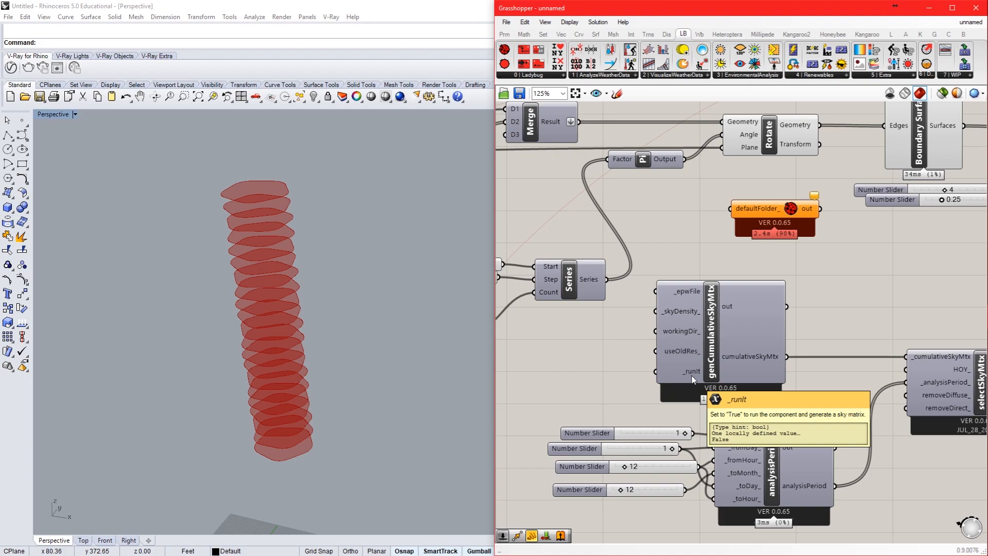
Step: Add a Boolean Toggle set to False and connect it to the genCumulativeSkyMtx component's _runIt input
double_click(594, 381)
type("boolean")
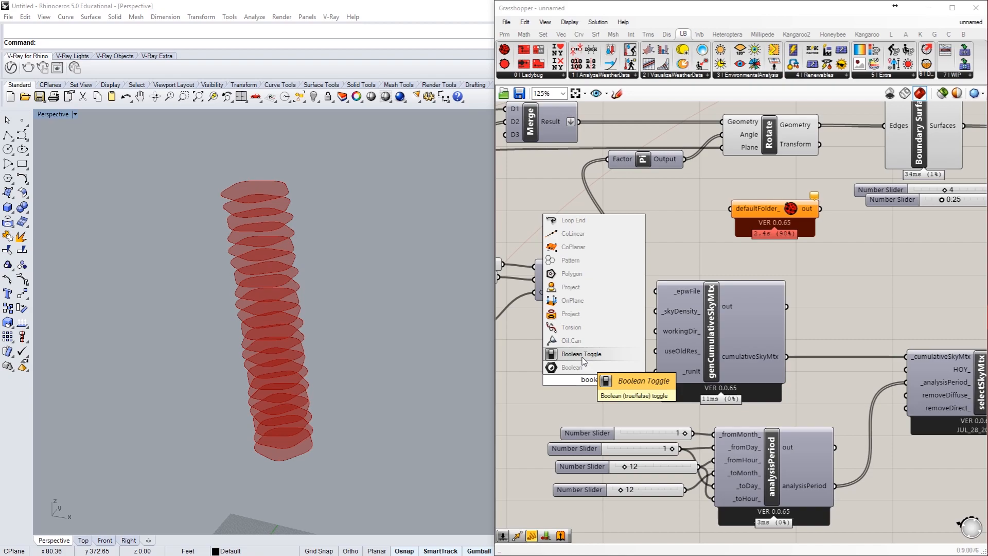
left_click(582, 358)
left_click_drag(584, 379, 566, 365)
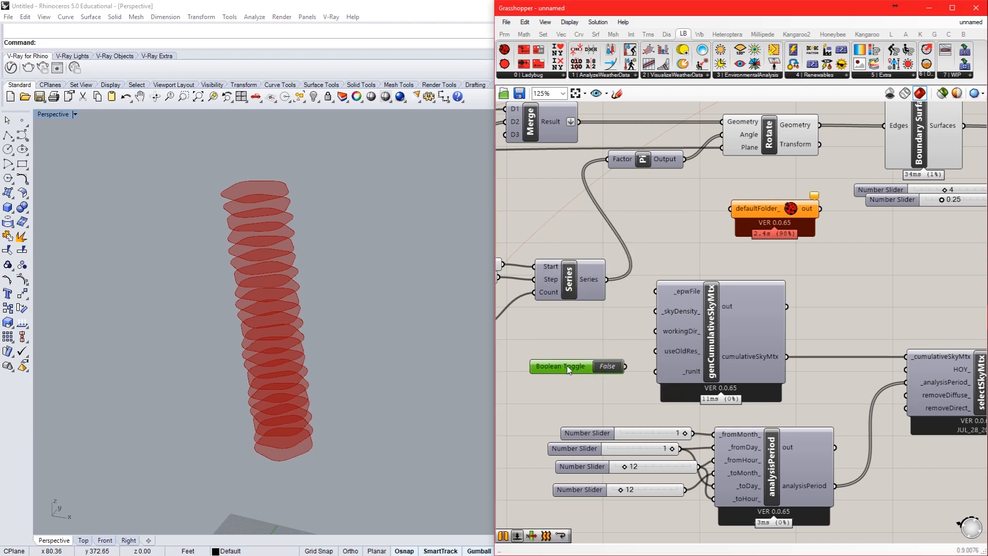
double_click(602, 367)
double_click(615, 368)
double_click(615, 368)
double_click(615, 368)
left_click_drag(625, 366, 656, 371)
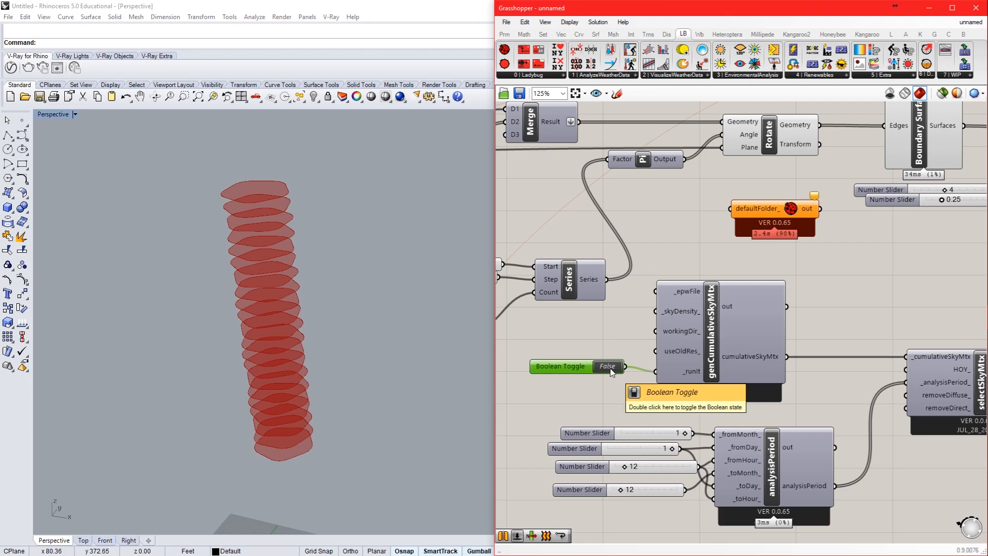
Step: Move the Boolean Toggle and the genCumulativeSkyMtx component apart to make room between them
left_click_drag(568, 371, 541, 402)
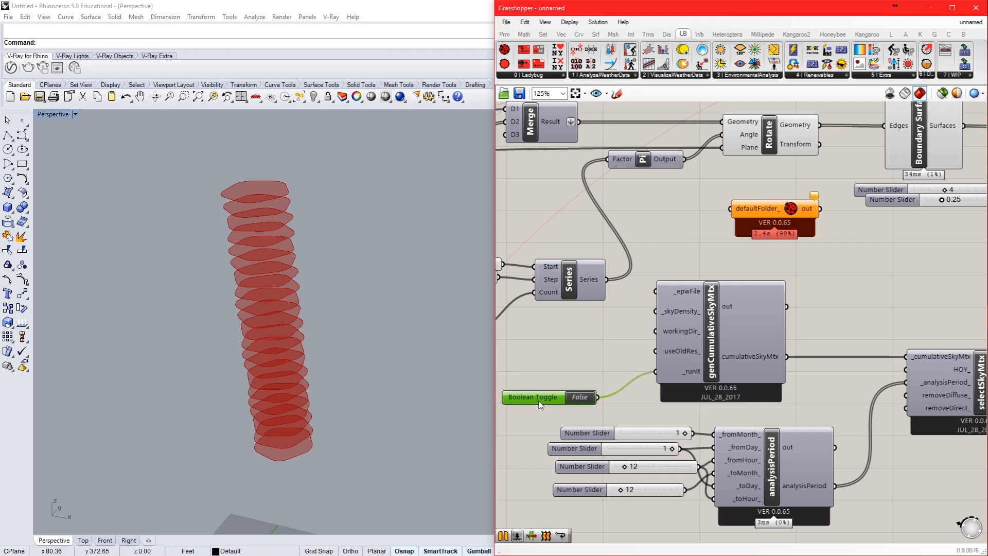
left_click_drag(692, 292, 715, 307)
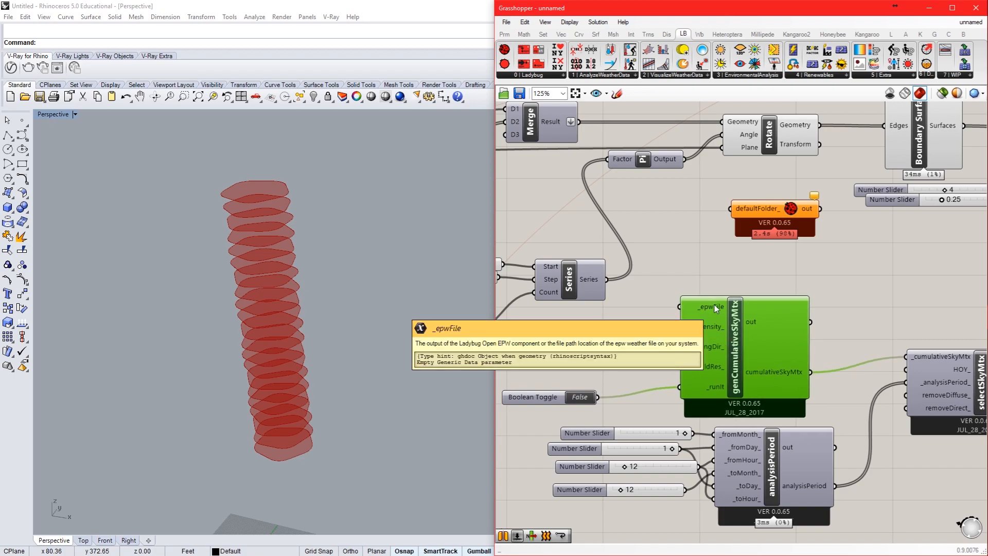
left_click_drag(716, 307, 750, 344)
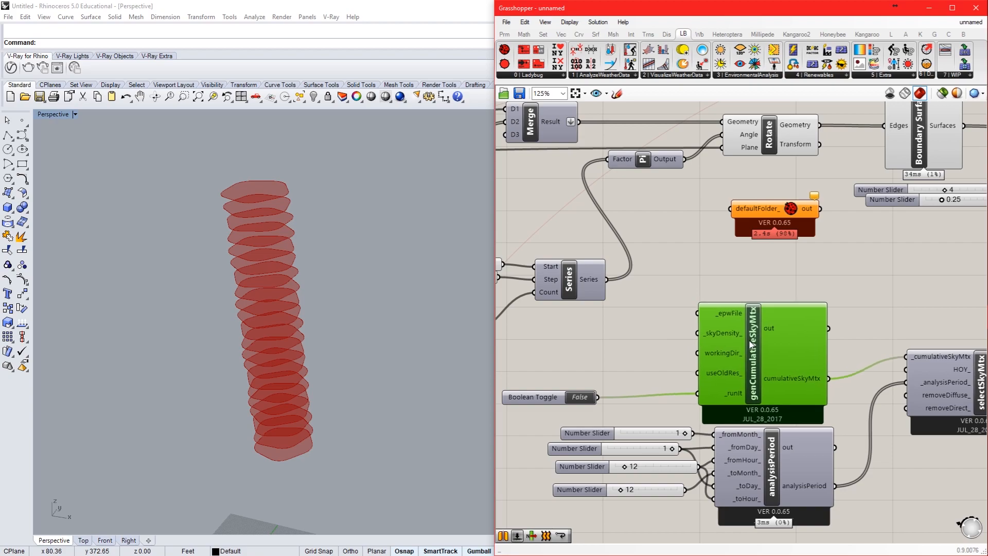
left_click(640, 345)
Step: Switch to Chrome and search the web for "weather miami epw file" in a new tab
left_click(972, 293)
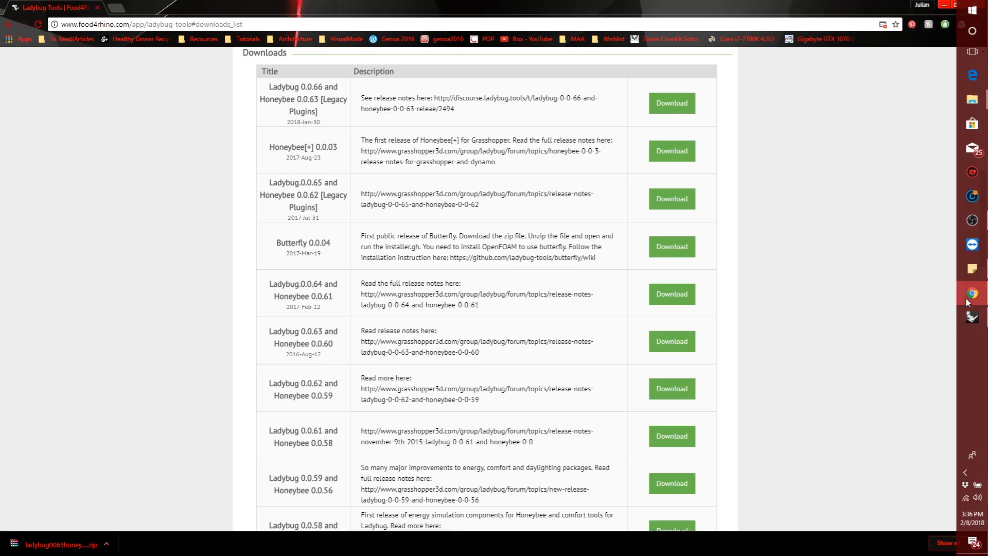
left_click(116, 8)
type("weather ")
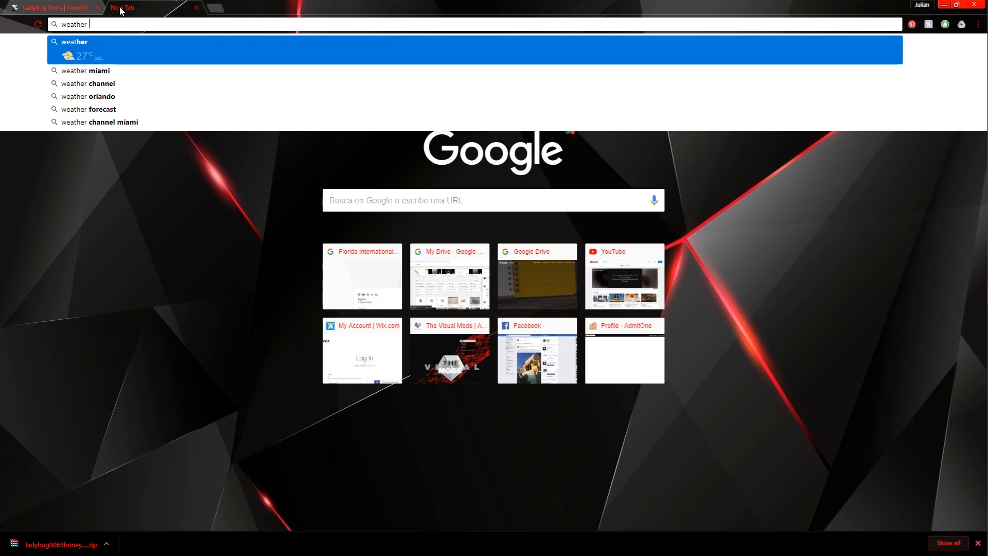
type("miami epw f")
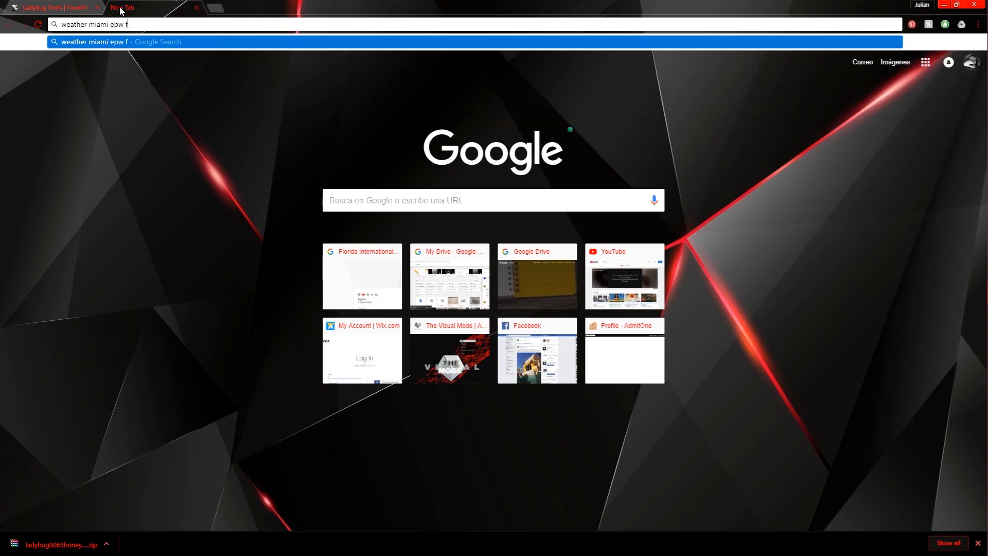
type("ile")
key("Return")
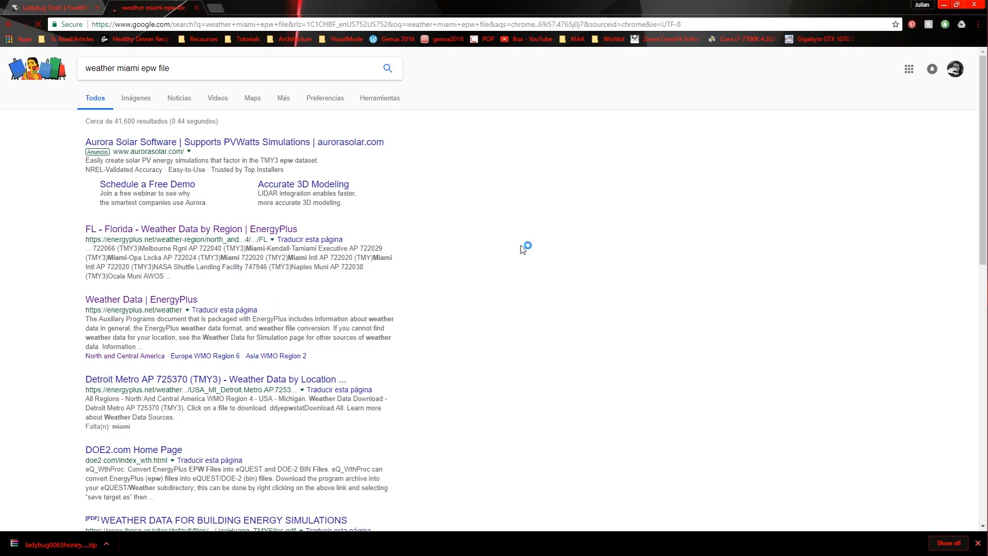
Step: Open EnergyPlus's Florida weather data page and go to the Miami Intl AP 722020 (TMY) location
left_click(216, 232)
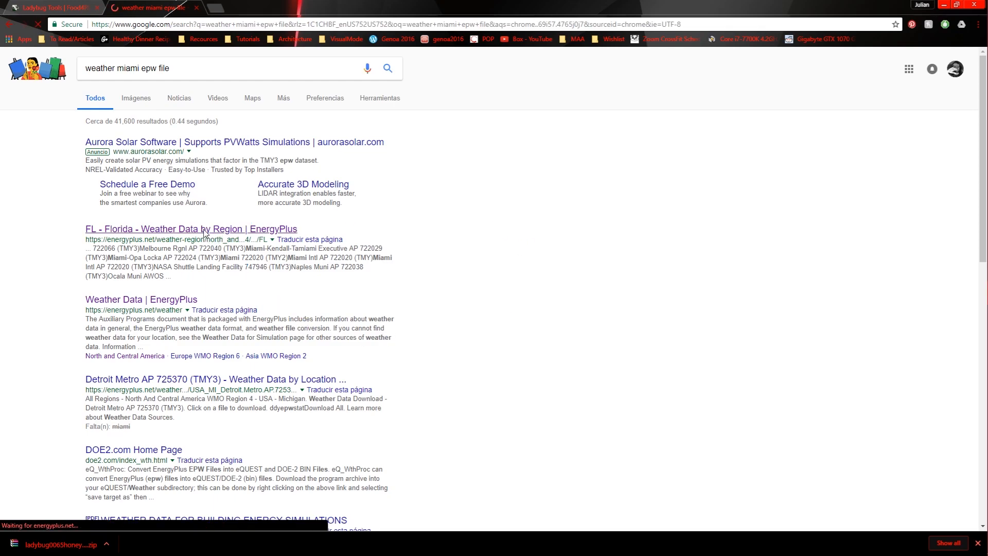
scroll(261, 240, "down", 4)
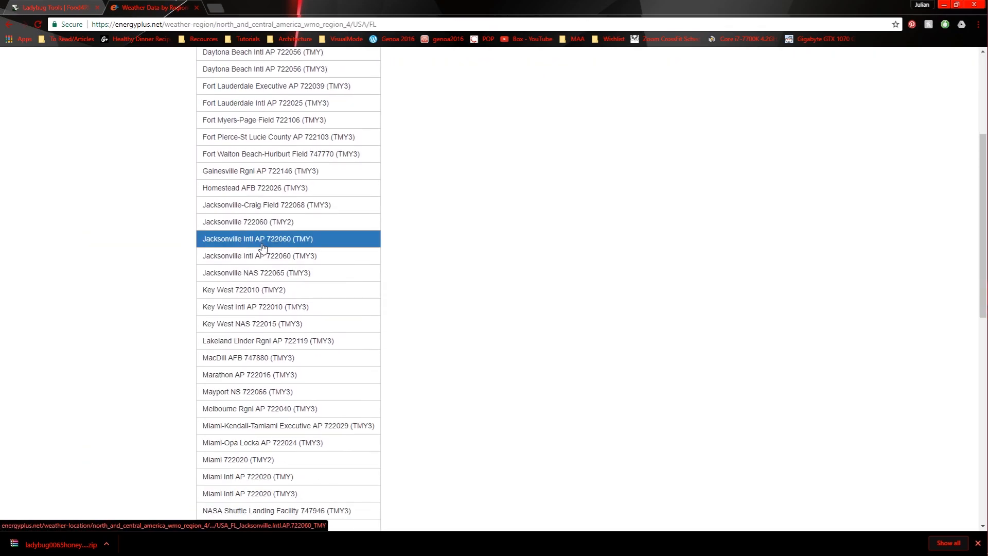
scroll(281, 378, "down", 1)
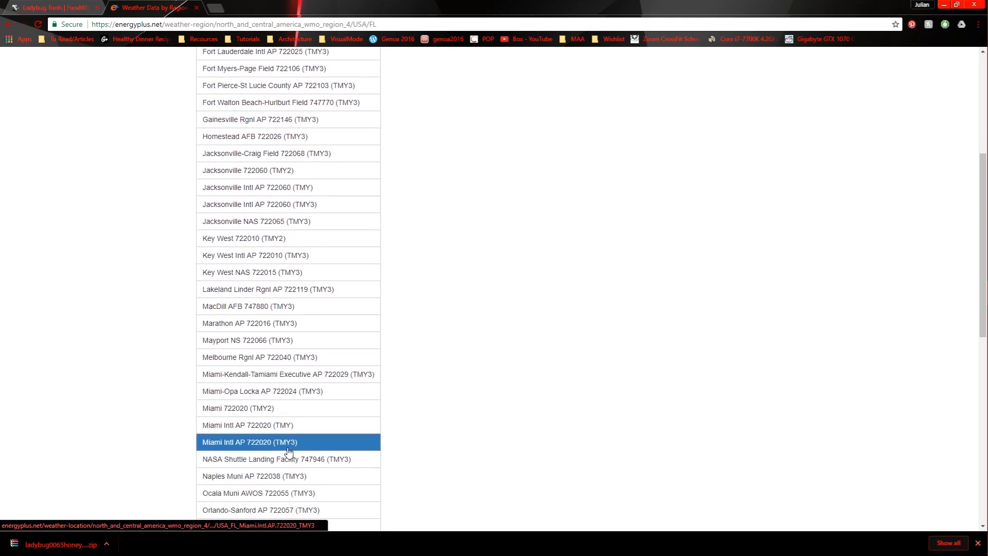
left_click(248, 429)
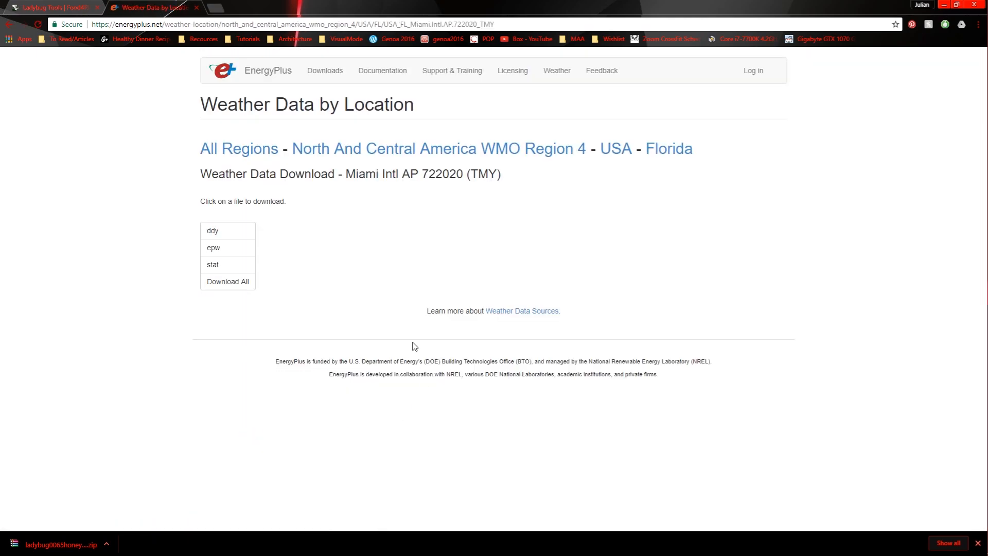
Step: Download the location's epw file to the Desktop as USA_FL_Miami.Intl.AP.722020_TMY
left_click(210, 249)
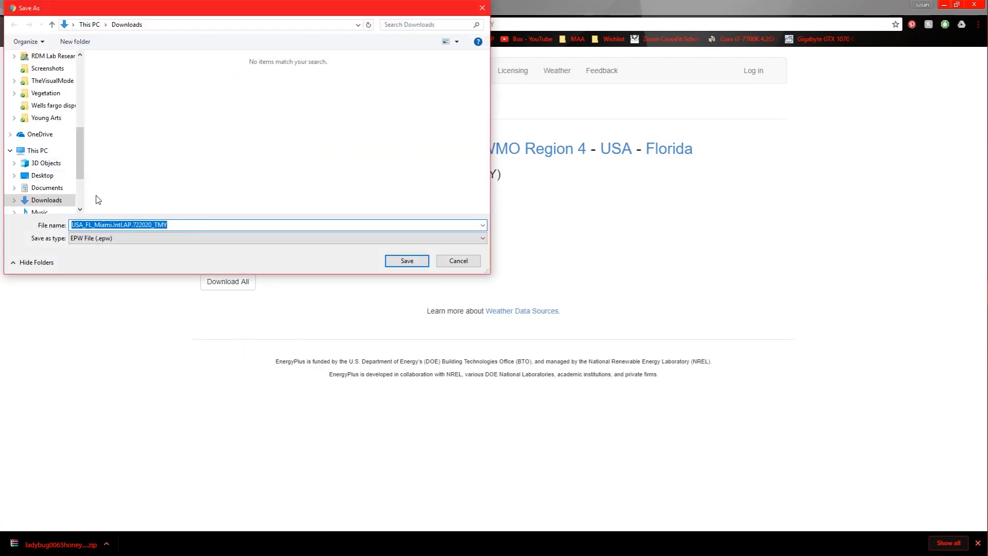
left_click(43, 175)
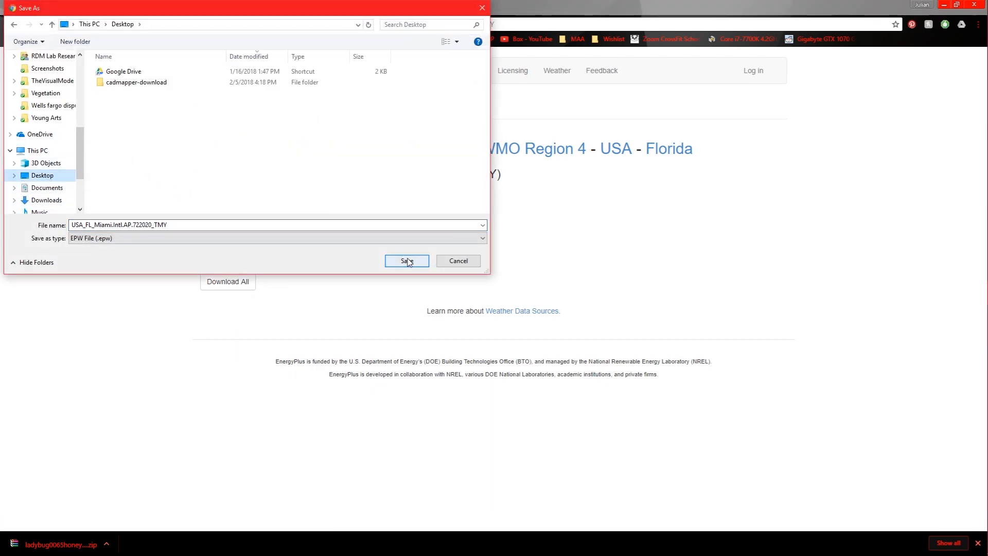
left_click(407, 260)
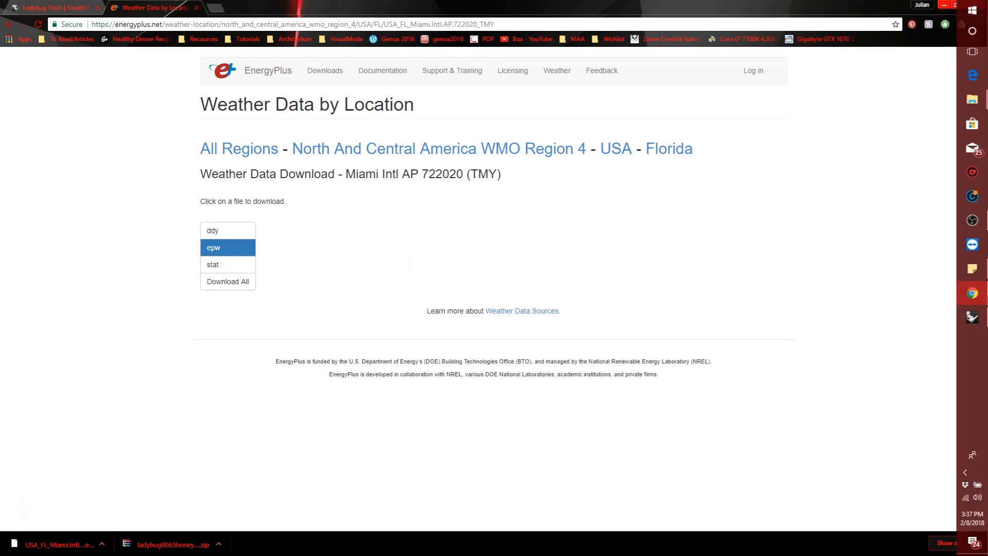
Step: Return to Grasshopper, add a Ladybug Open EPW Weather File component and wire its epwFile output to genCumulativeSkyMtx's _epwFile input
left_click(980, 323)
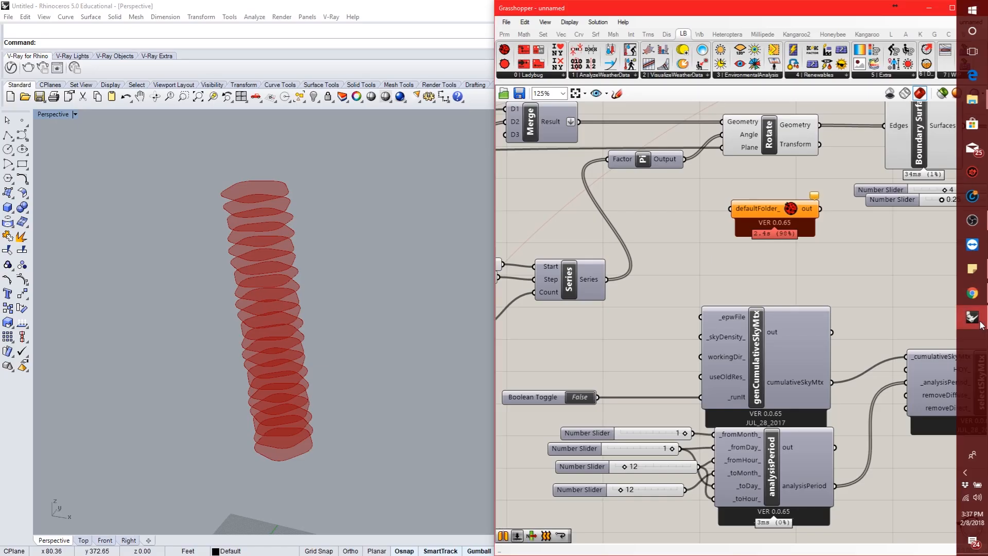
right_click_drag(692, 363, 798, 390)
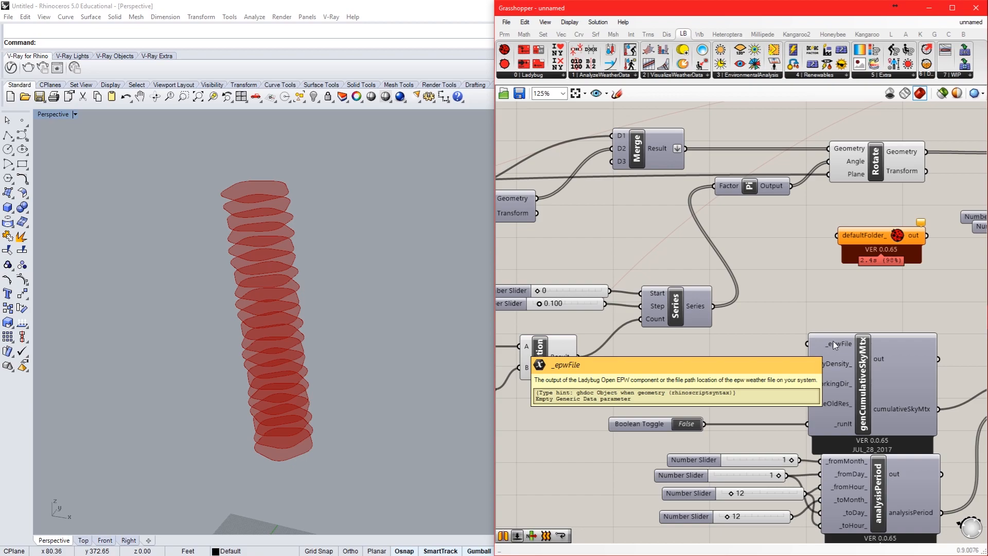
double_click(719, 350)
type("l")
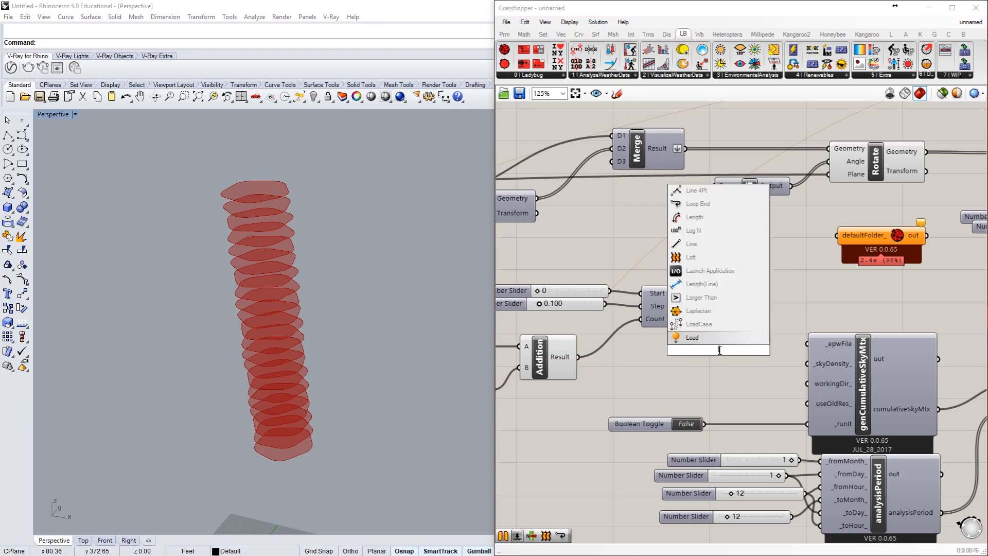
type("adybug open")
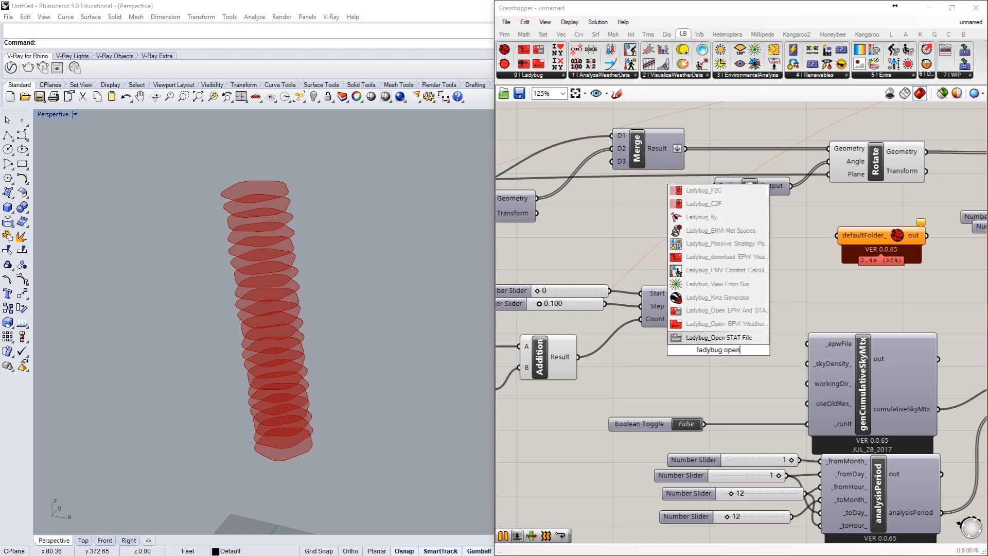
left_click(721, 329)
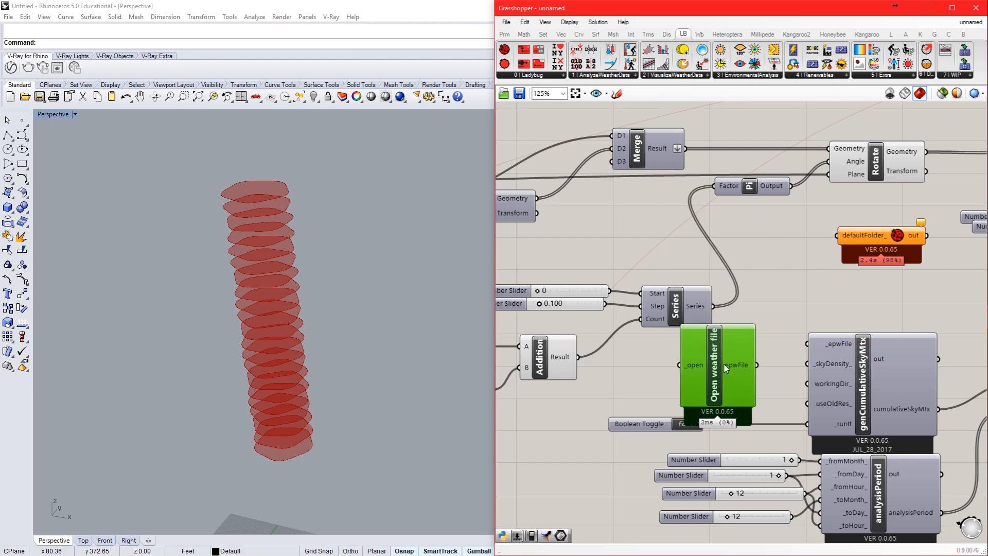
left_click_drag(757, 365, 806, 344)
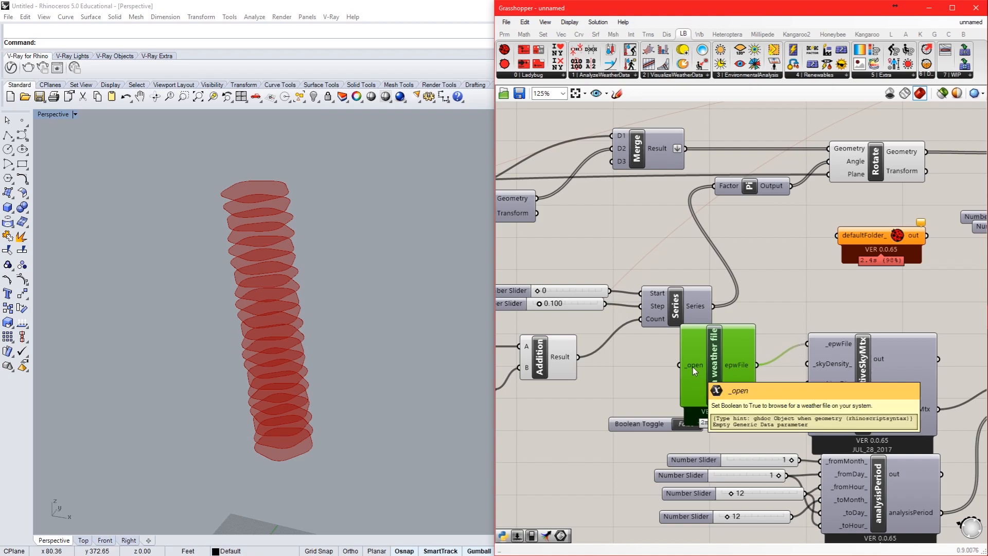
Step: Move the Boolean Toggle clear of the Open weather file component and connect a copy of it to the _open input
right_click(717, 366)
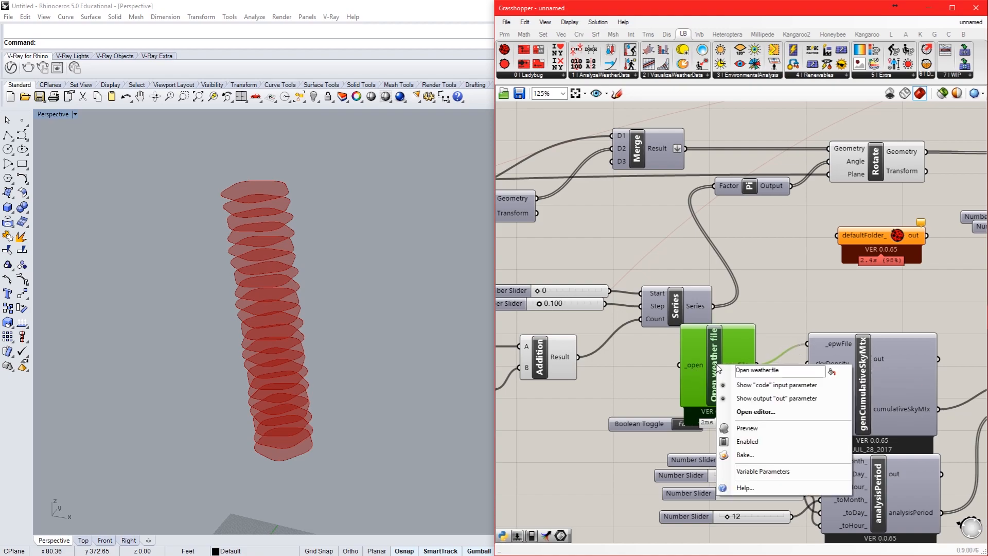
left_click(663, 368)
mouse_move(693, 366)
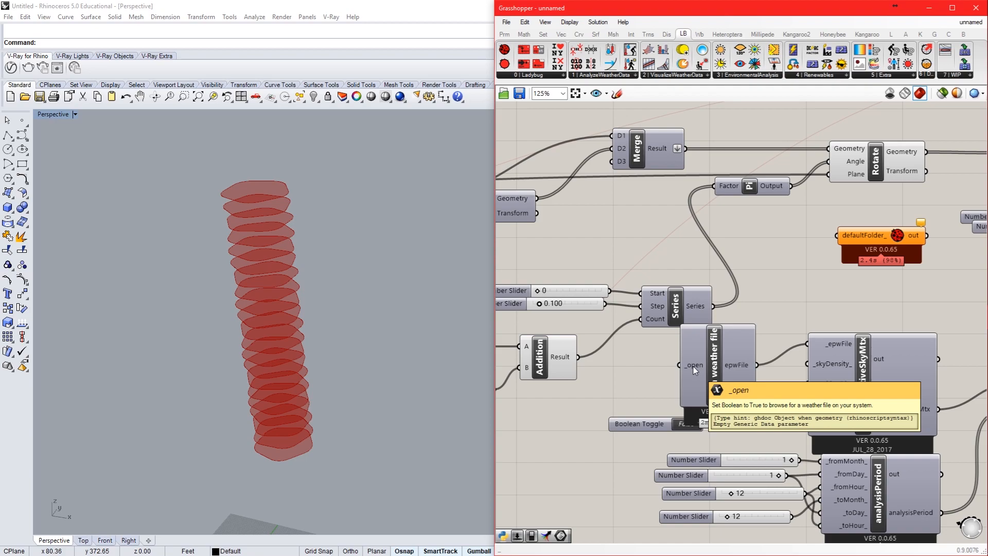
left_click_drag(638, 429, 581, 392)
left_click_drag(649, 386, 679, 365)
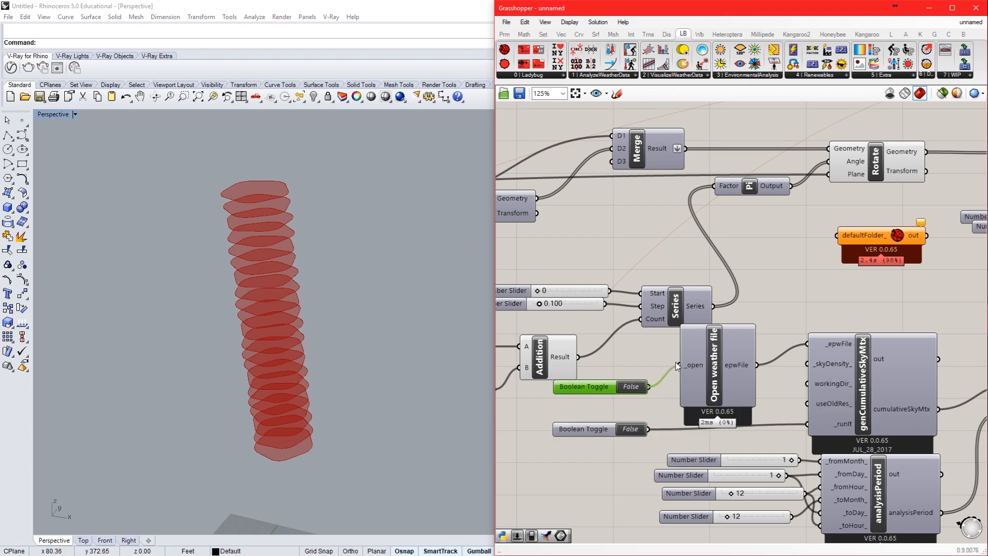
Step: Set the _open toggle to True and load USA_FL_Miami.Intl.AP.722020_TMY.epw from the Desktop
scroll(679, 365, "down", 3)
scroll(674, 297, "up", 2)
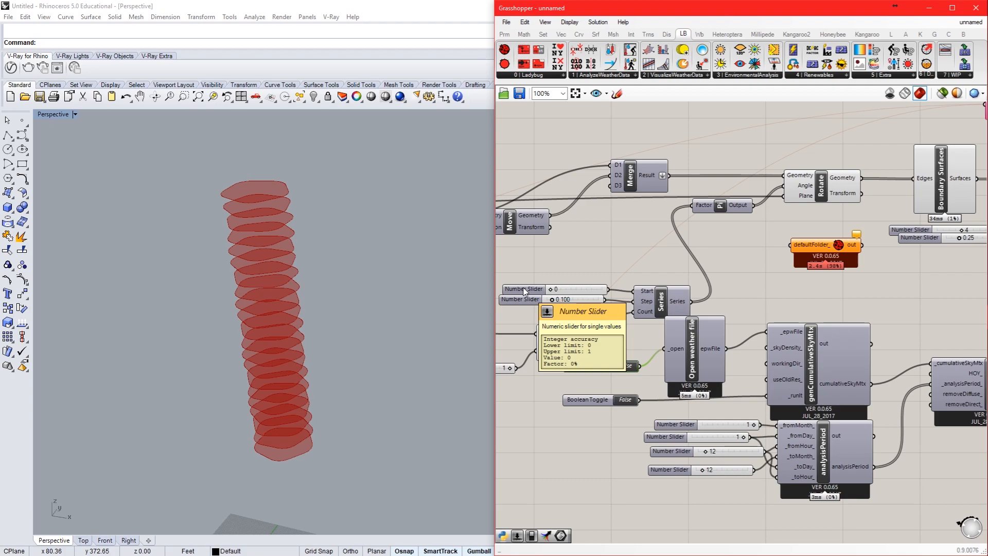
scroll(625, 366, "up", 2)
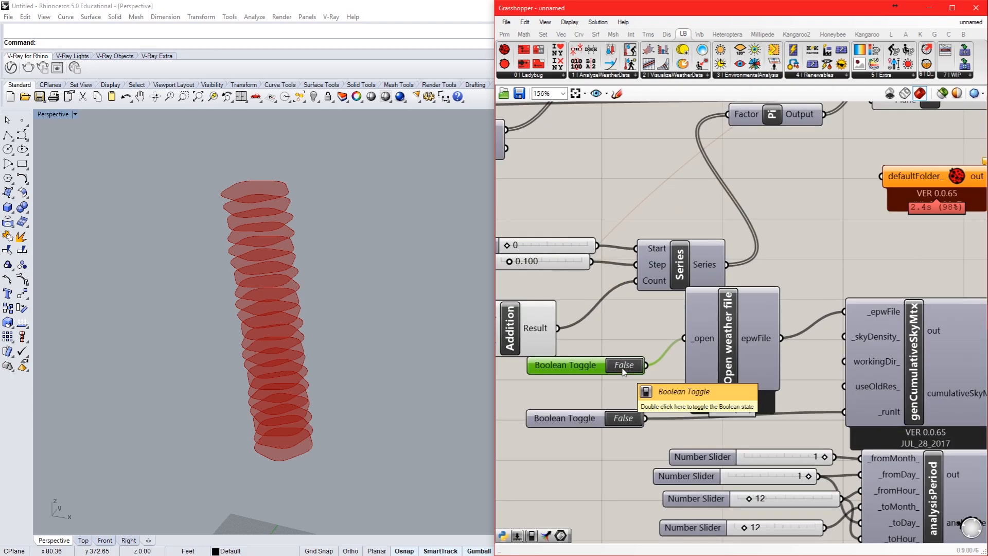
double_click(624, 367)
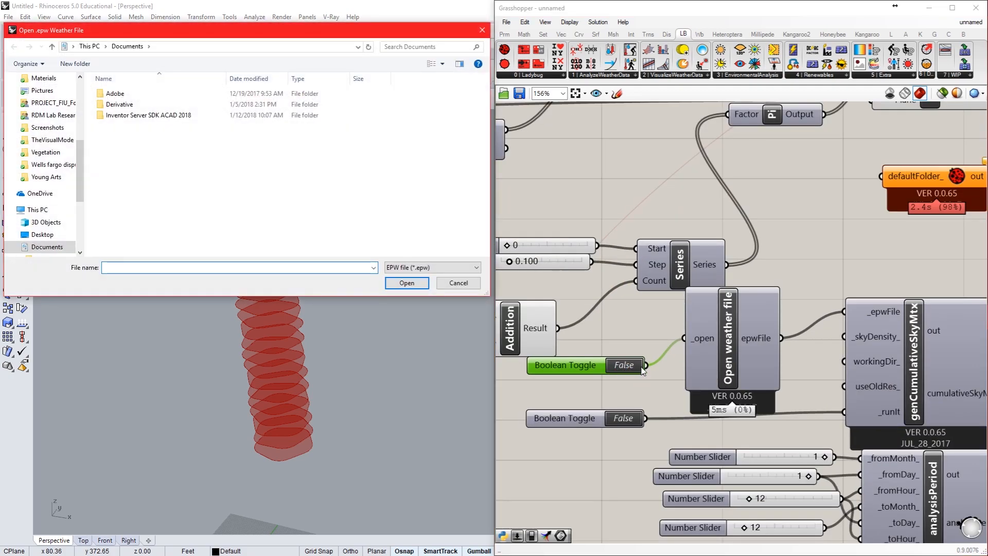
left_click(52, 235)
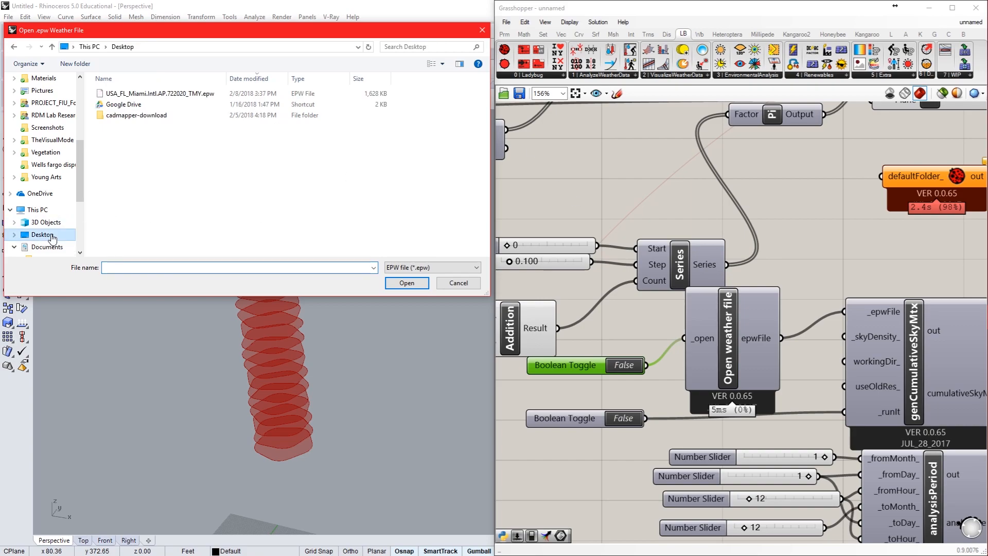
double_click(162, 93)
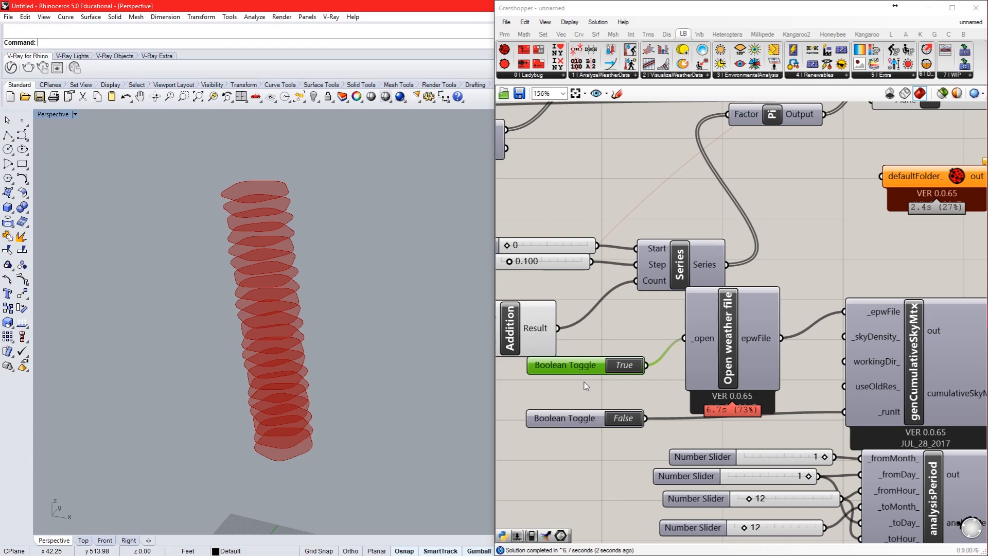
Step: Switch the _runIt toggle to True to calculate the cumulative sky matrix
scroll(664, 421, "down", 3)
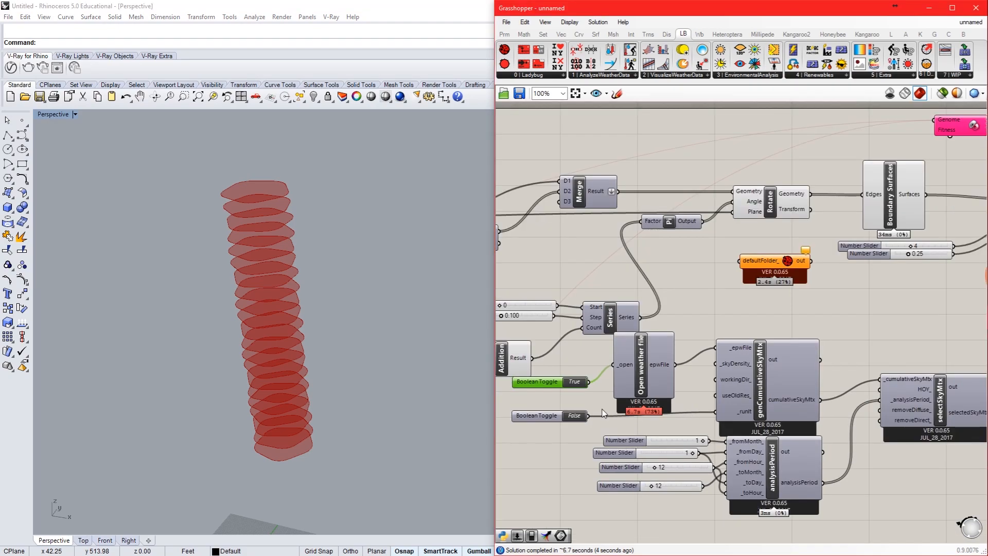
left_click(573, 415)
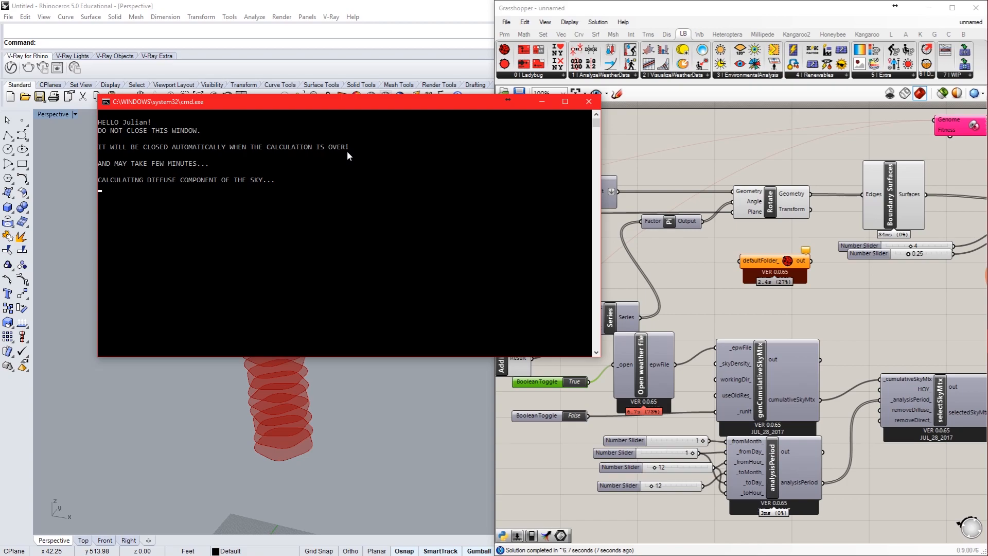
left_click(671, 257)
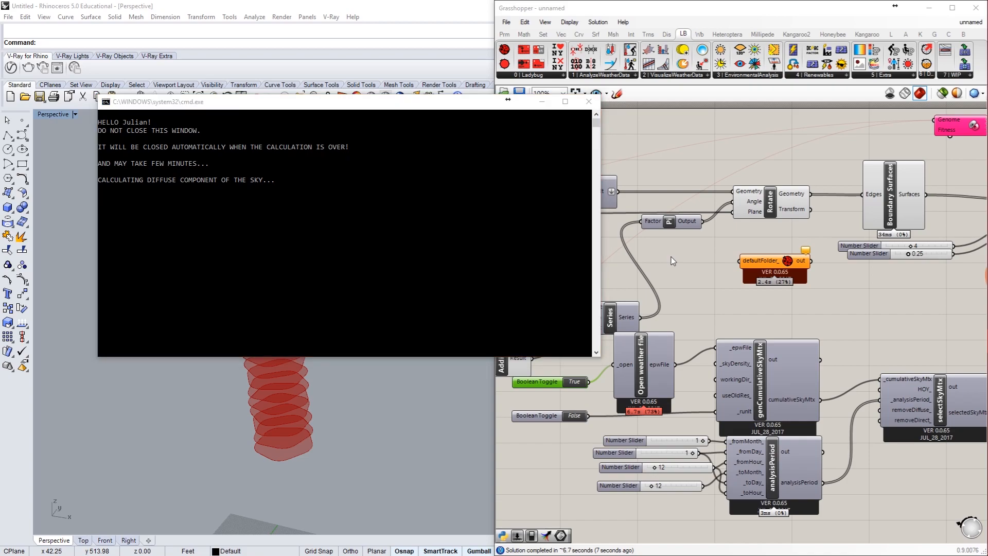
left_click(541, 257)
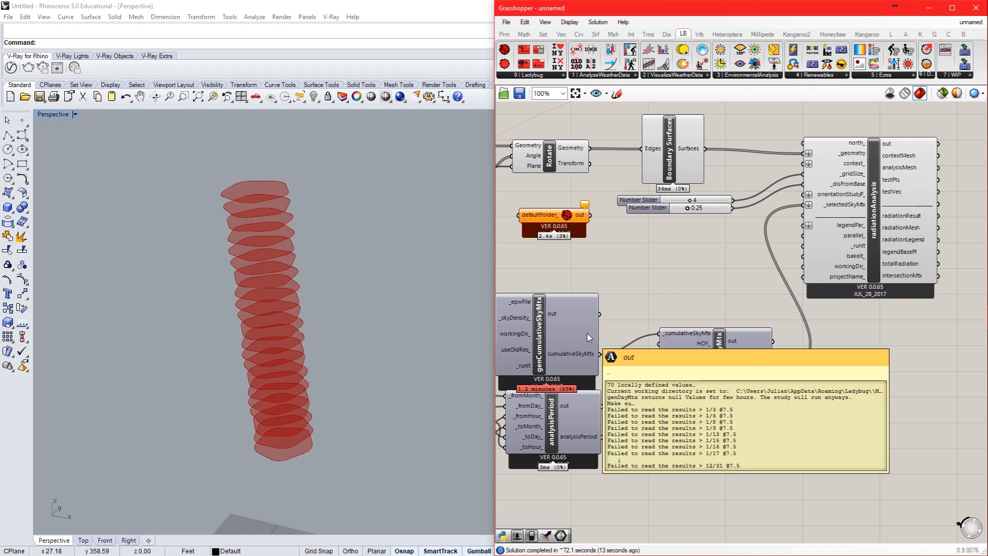
Step: Add a Boolean Toggle and connect it to the _runIt input of the radiationAnalysis component
right_click_drag(722, 303, 636, 334)
scroll(861, 237, "up", 1)
right_click_drag(857, 246, 825, 299)
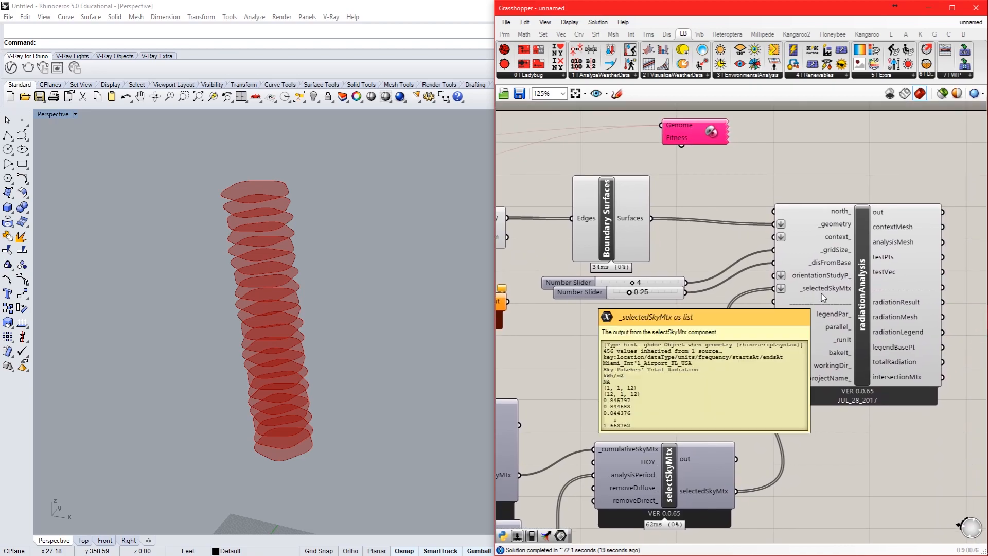
mouse_move(824, 278)
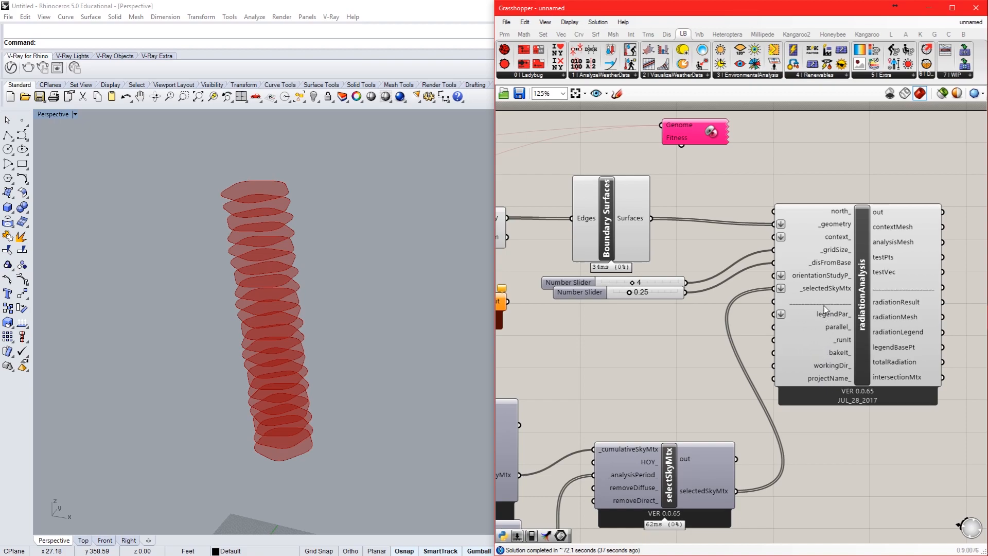
mouse_move(824, 305)
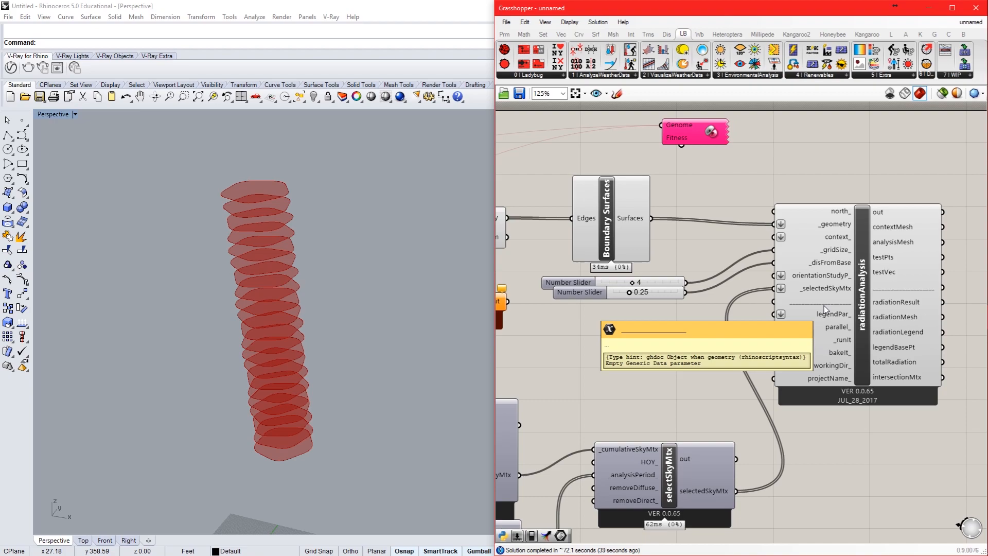
mouse_move(840, 357)
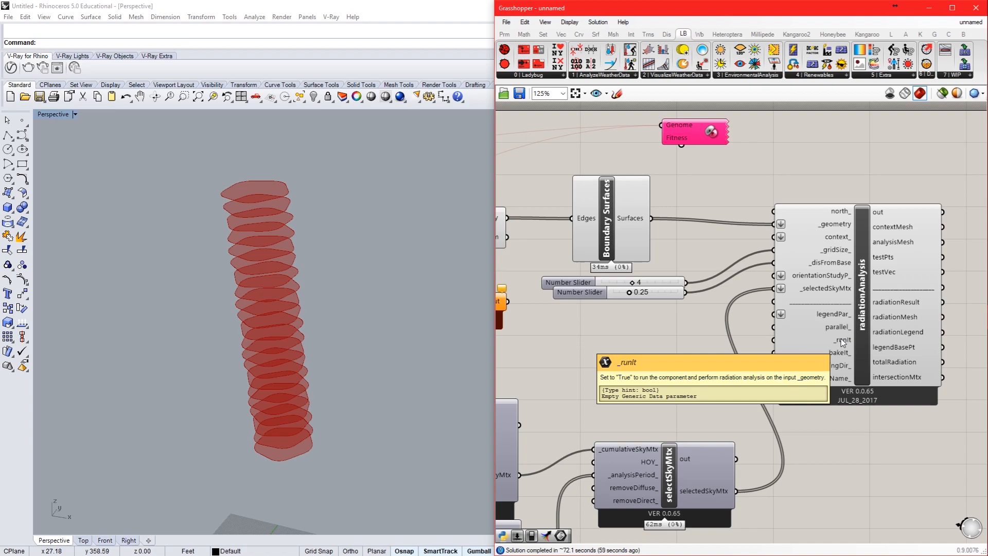
mouse_move(708, 371)
right_mouse_down()
mouse_move(657, 386)
mouse_move(656, 399)
mouse_move(697, 385)
right_mouse_up()
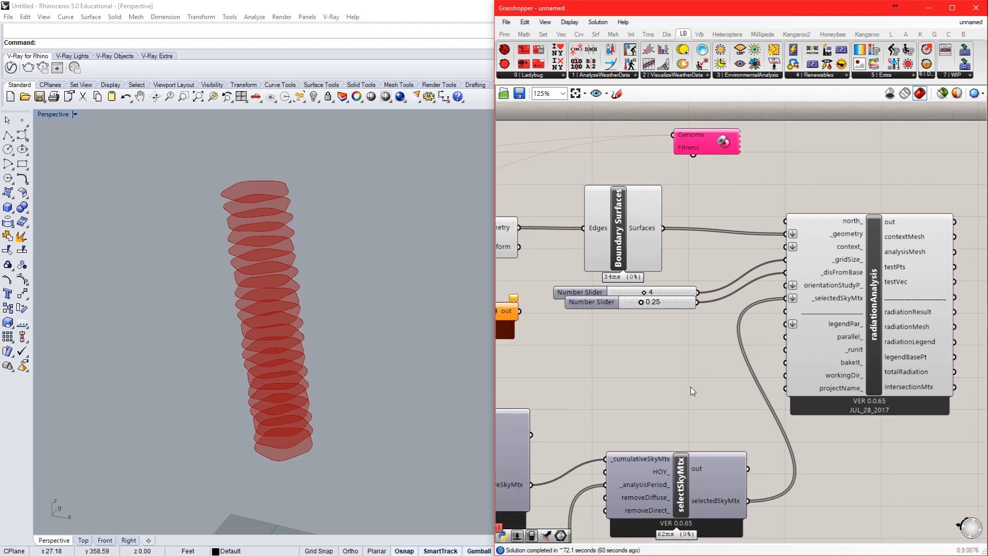
type("bool")
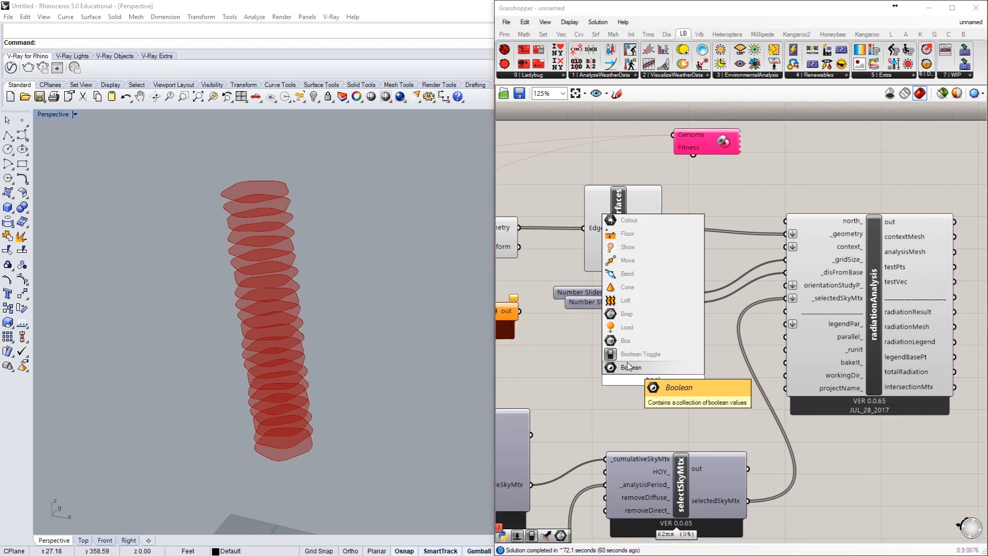
left_click(635, 358)
left_click_drag(702, 380, 787, 350)
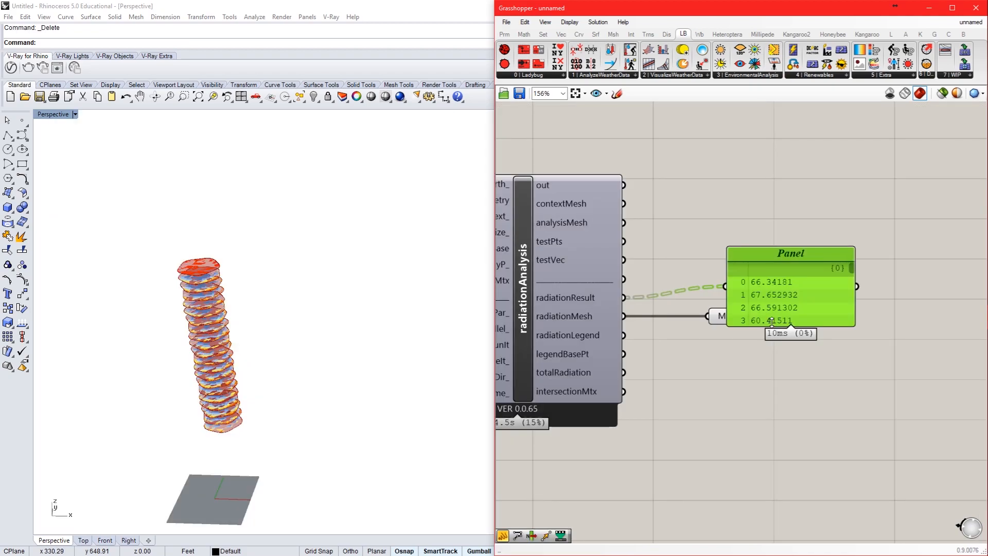
Step: Turn on the radiationAnalysis component's preview and delete the Mesh parameter connected to its radiationMesh output
left_click_drag(772, 322, 787, 533)
left_click_drag(798, 462, 938, 368)
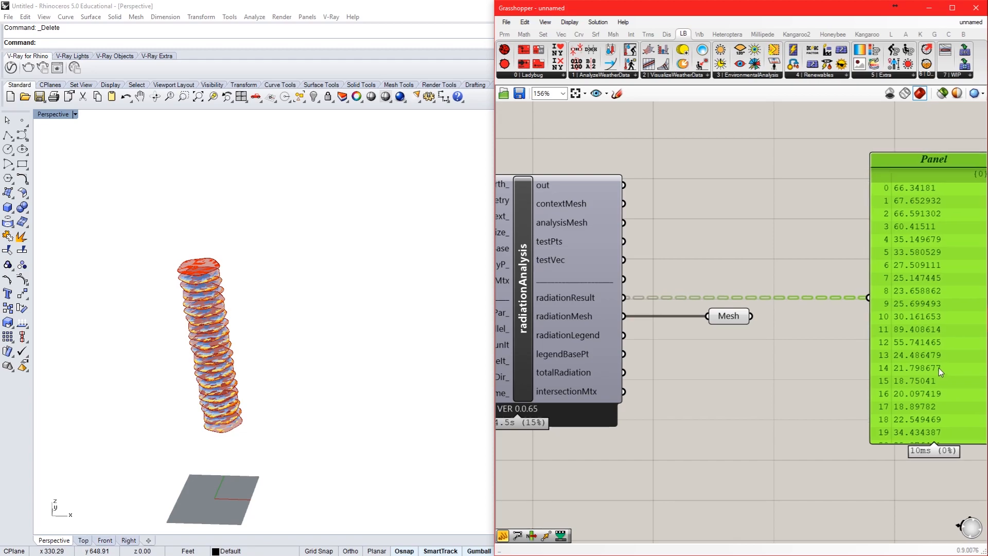
right_click_drag(730, 364, 671, 367)
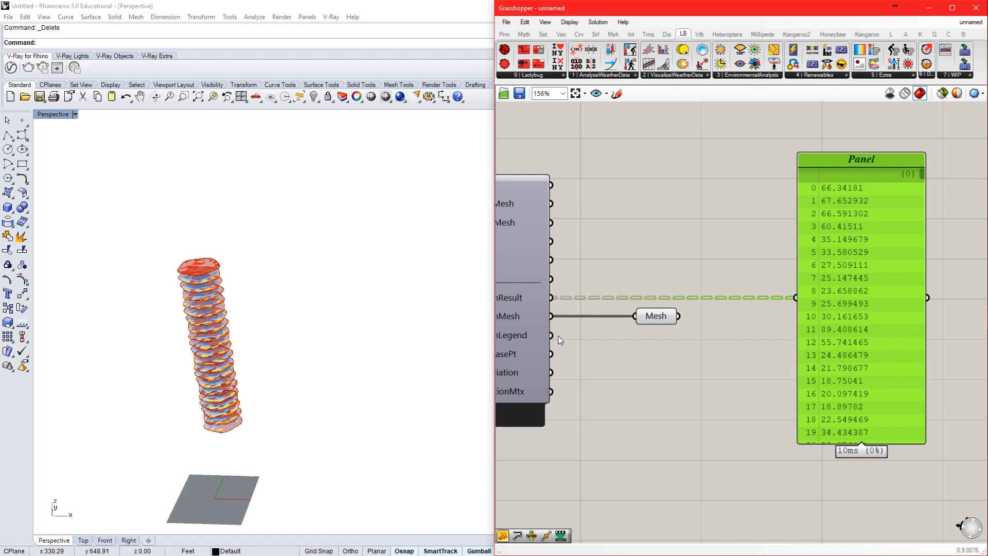
left_click(534, 320)
middle_click(534, 320)
left_click(571, 301)
left_click(640, 320)
middle_click(657, 316)
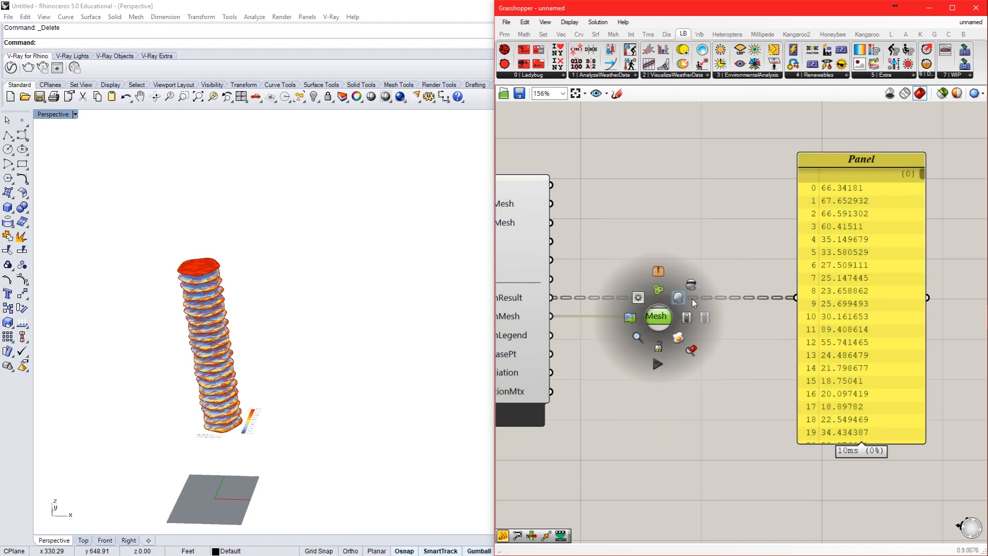
key("Delete")
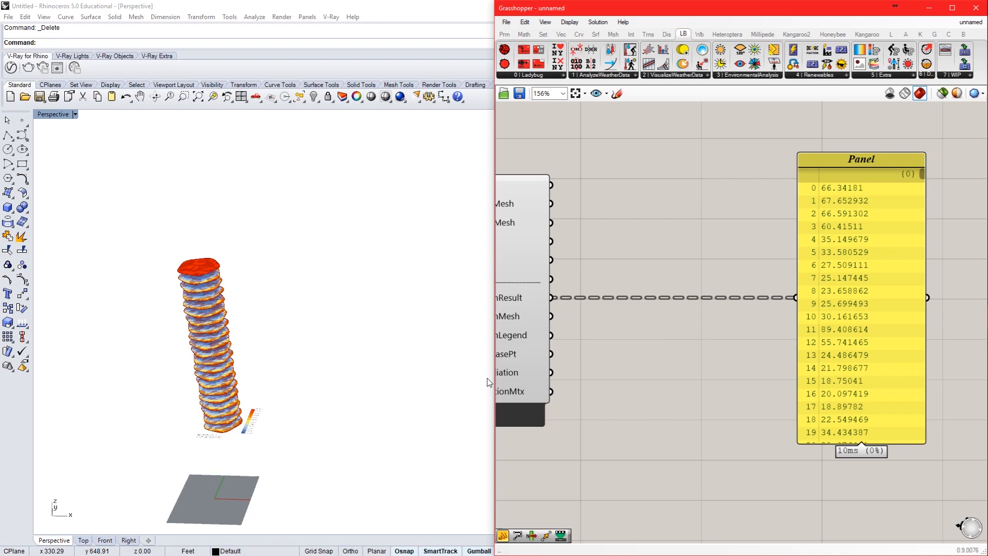
Step: Examine the radiation colours on the tower's floors together with the kWh/m2 legend in the Perspective view
scroll(253, 432, "up", 5)
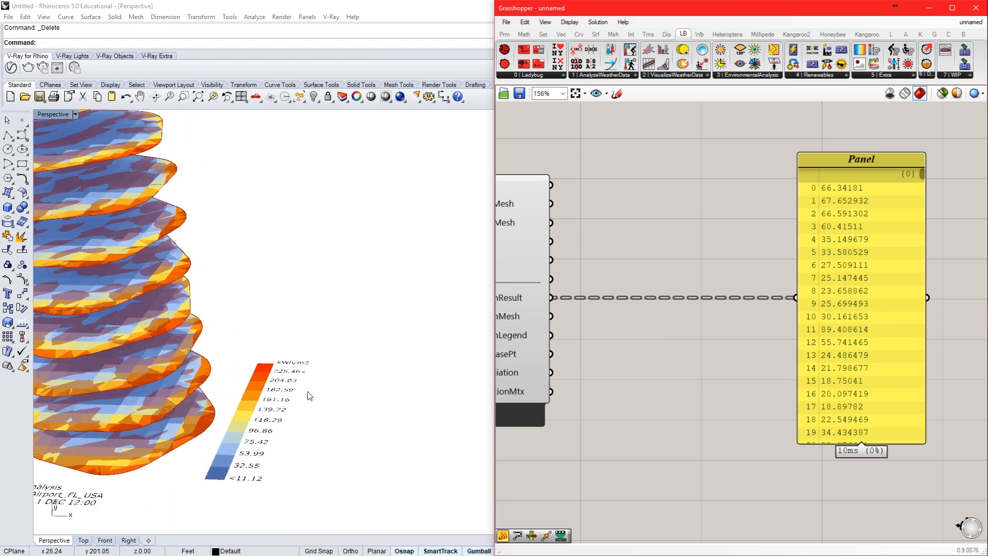
scroll(296, 386, "down", 5)
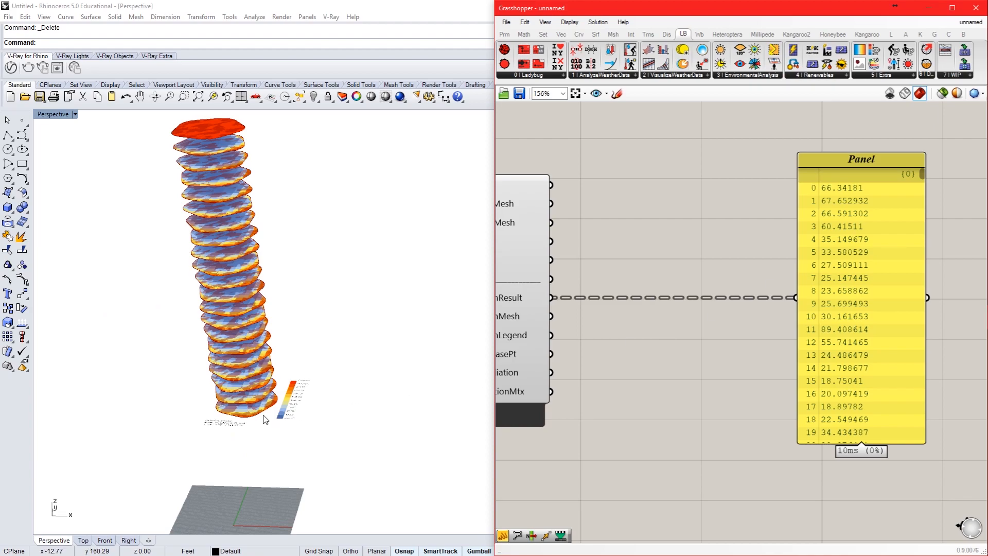
scroll(265, 418, "up", 6)
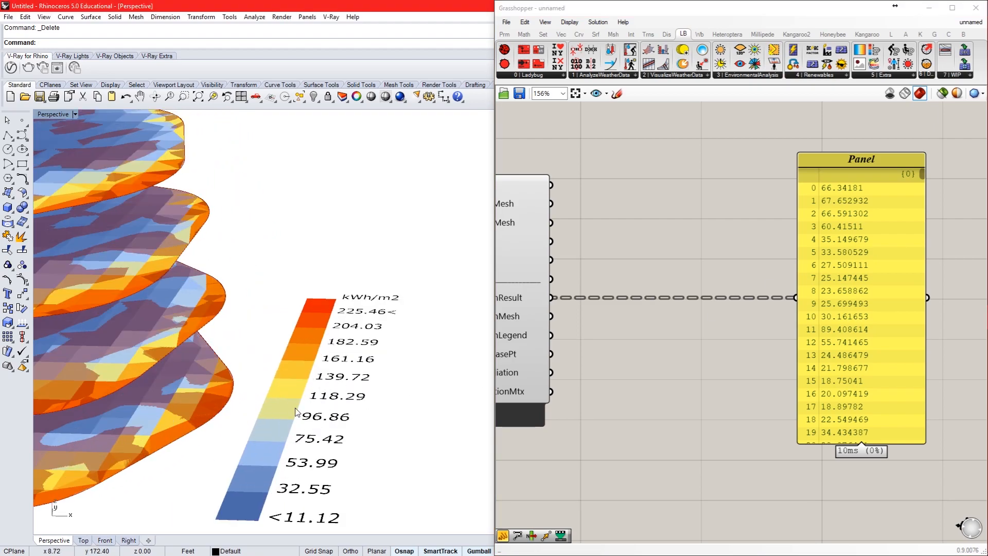
scroll(322, 406, "down", 5)
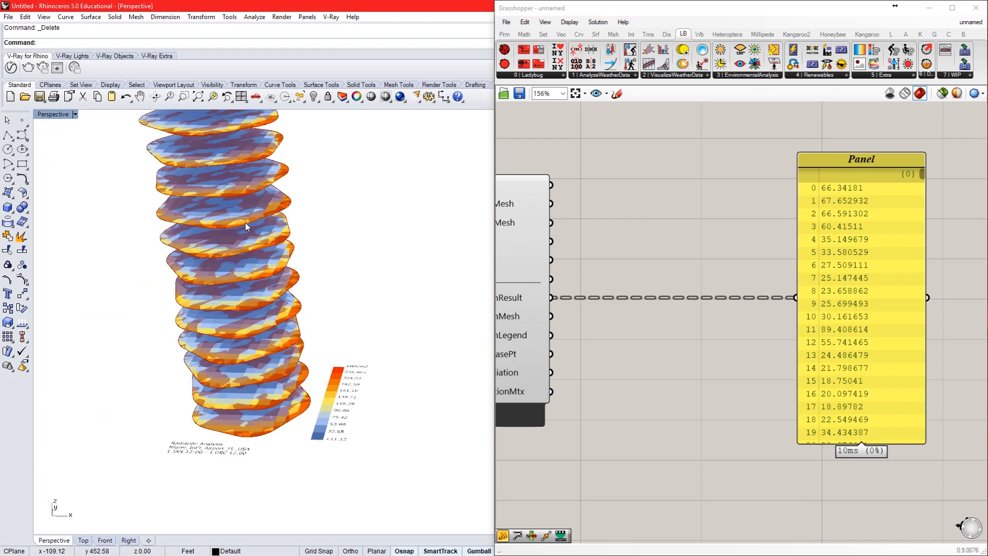
scroll(251, 437, "down", 6)
scroll(257, 251, "up", 2)
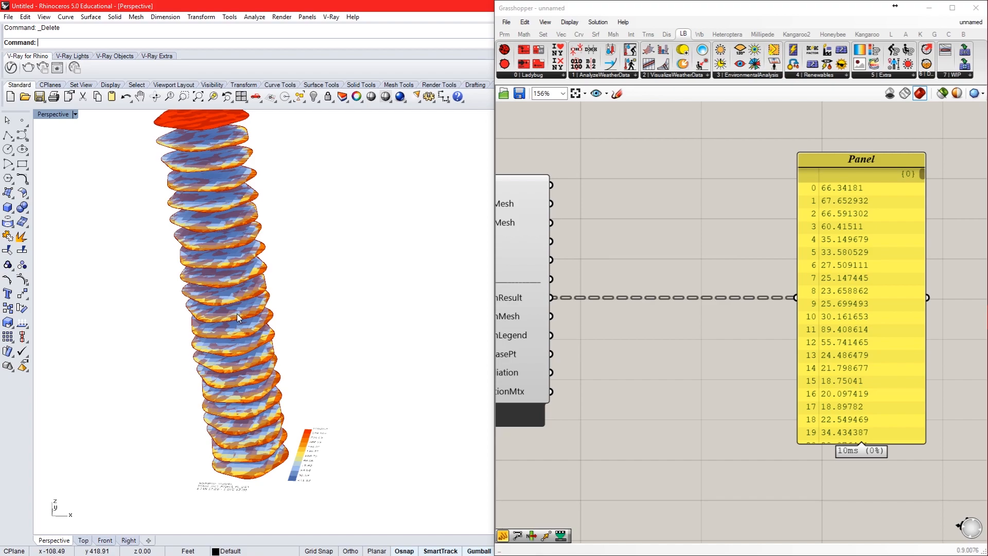
Step: Add a Mass Addition component and place it between the radiationAnalysis component and the Panel
double_click(642, 363)
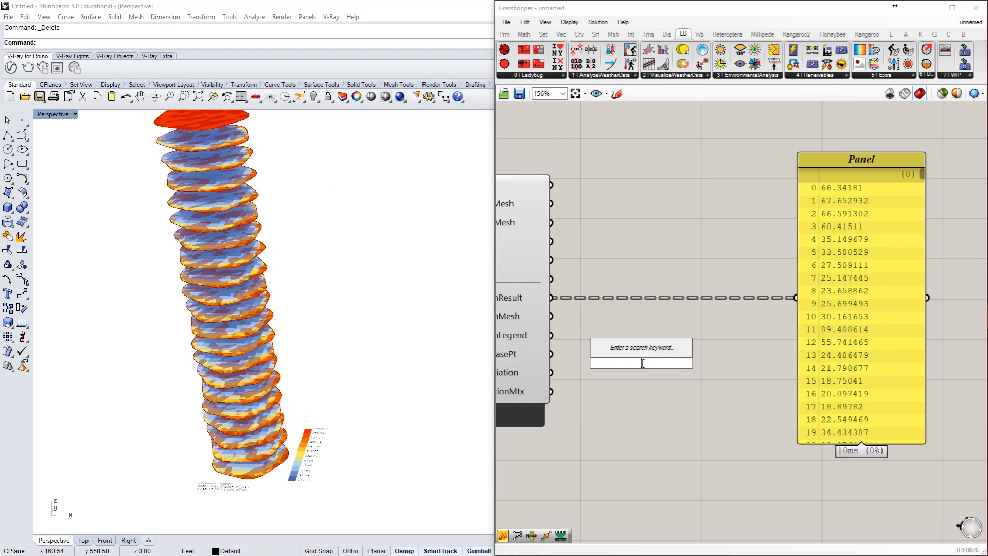
type("addit")
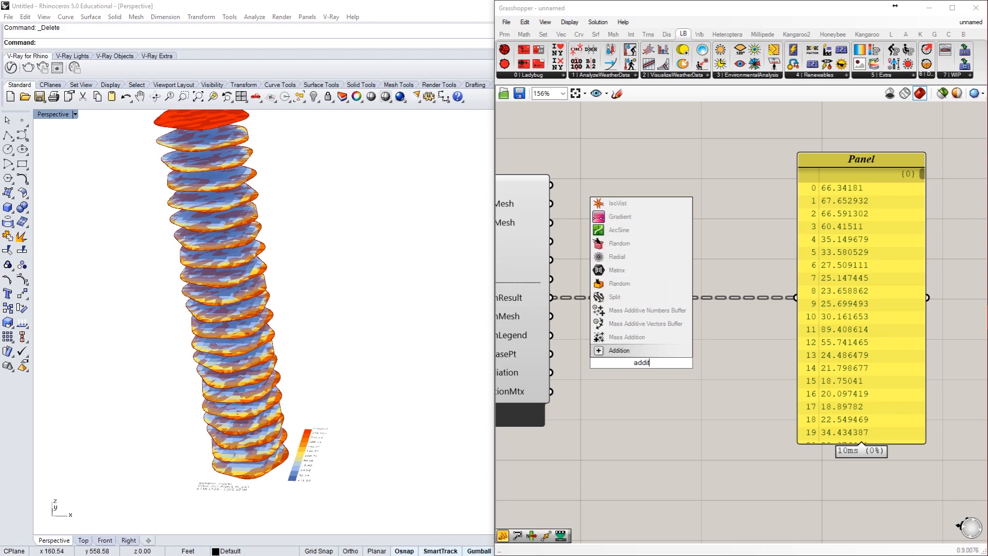
left_click(632, 340)
left_click_drag(629, 372, 703, 303)
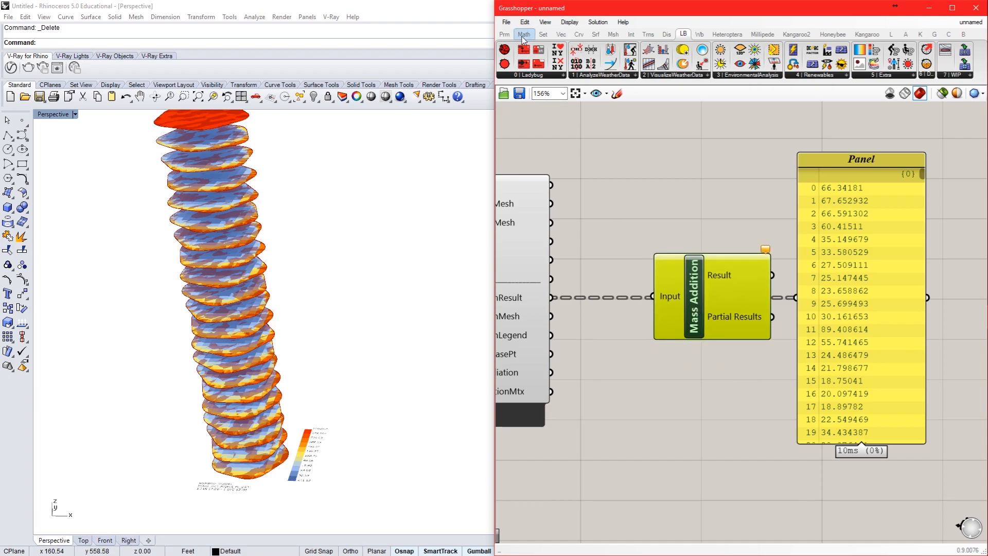
left_click(524, 34)
left_click(607, 76)
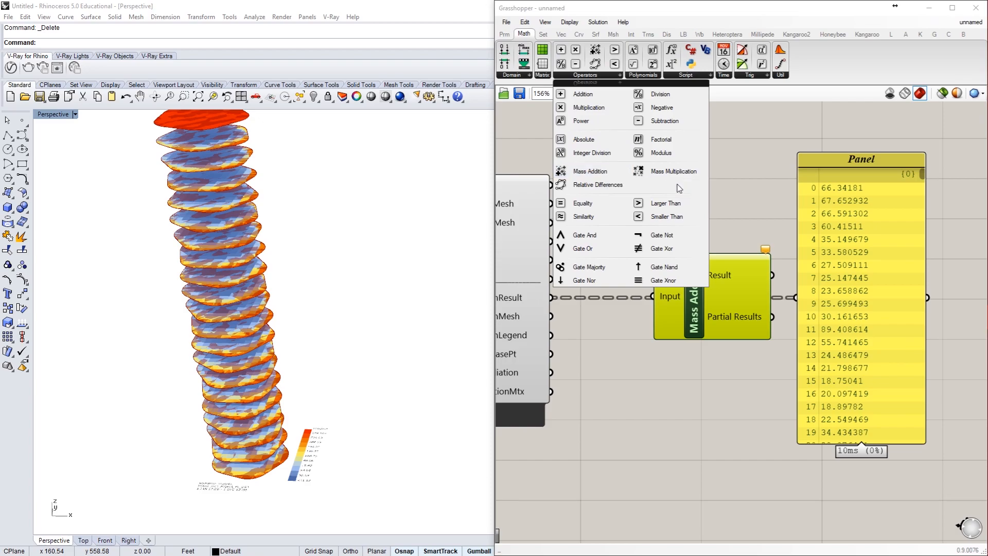
left_click(731, 190)
scroll(732, 193, "down", 8)
scroll(582, 241, "up", 7)
right_click_drag(521, 215, 638, 217)
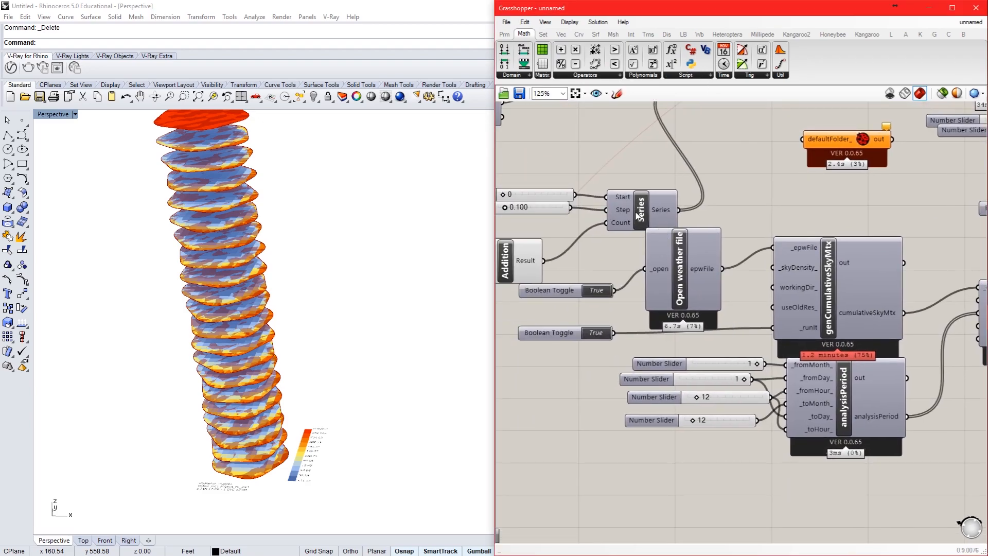
scroll(793, 259, "down", 6)
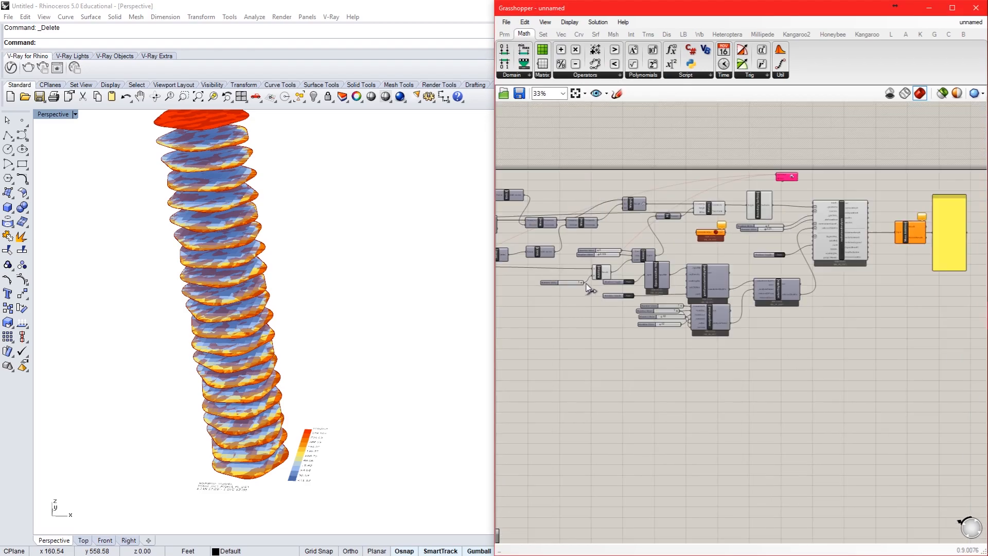
scroll(793, 259, "up", 6)
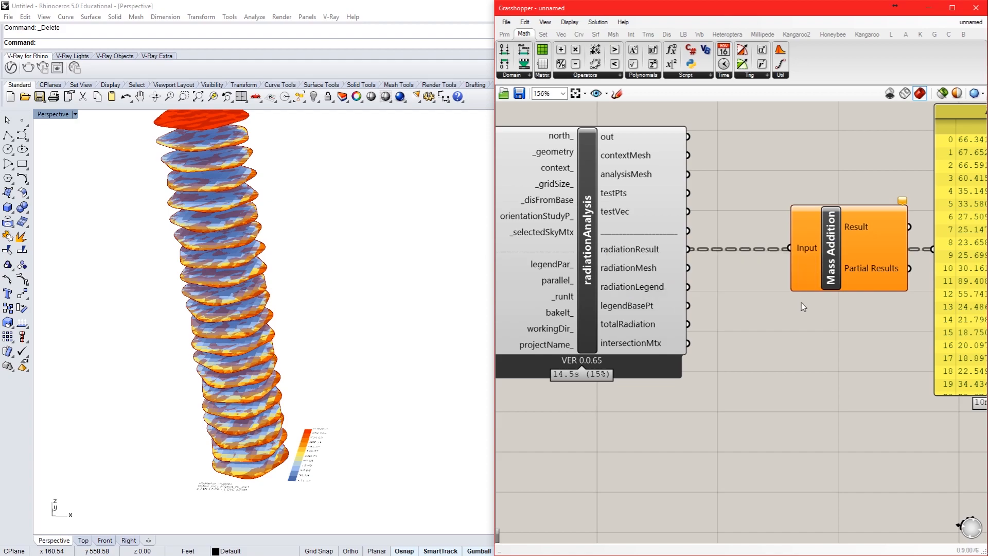
Step: Connect radiationResult to the Mass Addition component's Input and delete the Panel listing the individual radiation results
left_click_drag(689, 252, 796, 249)
right_click_drag(786, 319, 590, 399)
left_click(805, 326)
key("Delete")
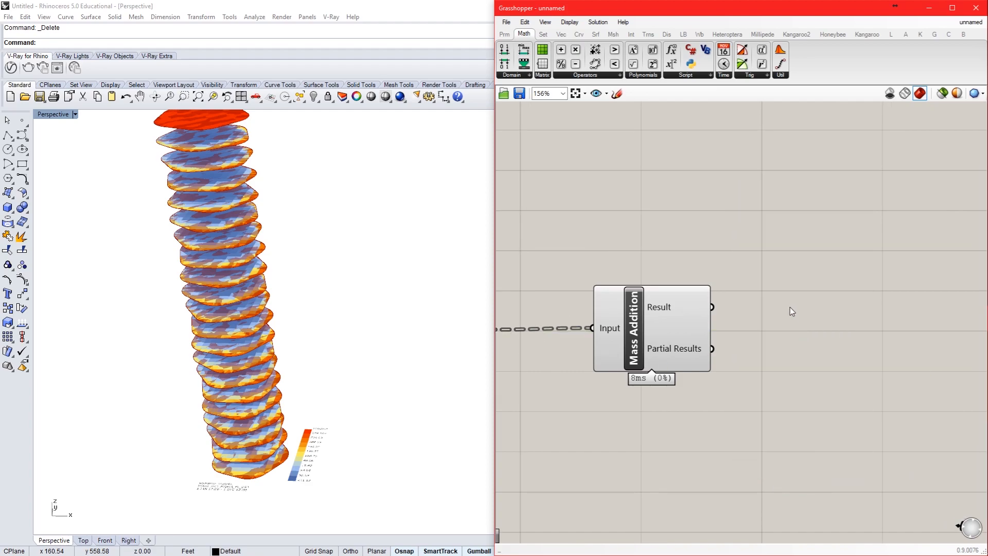
Step: Add a Number parameter beside Mass Addition, connect it to the Result output and align it with that output
double_click(790, 301)
type("number")
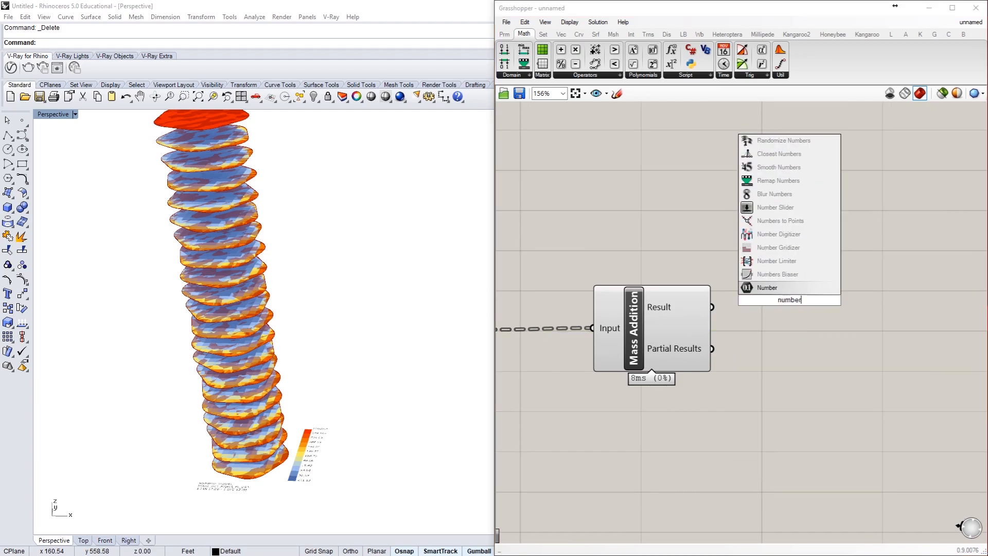
left_click(772, 289)
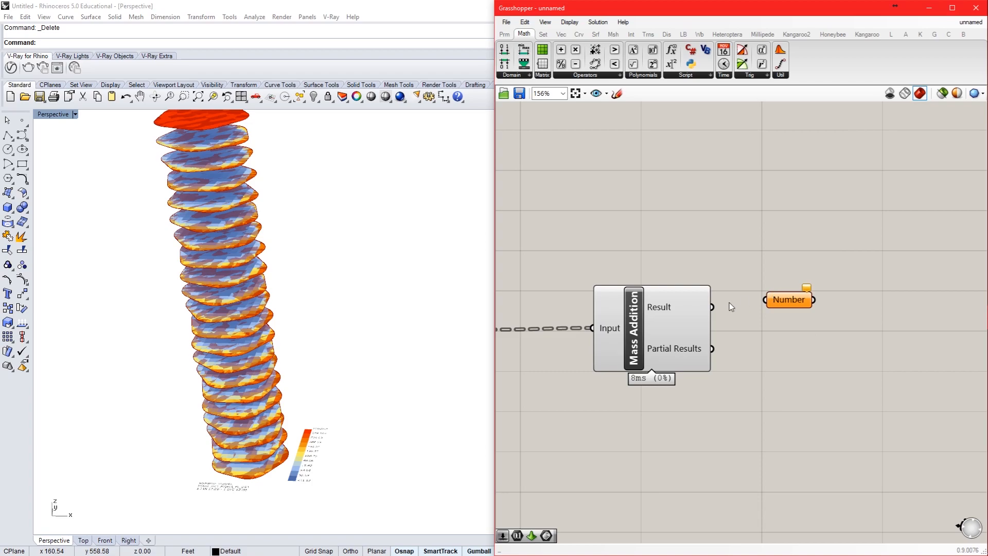
left_click_drag(713, 307, 771, 295)
left_click_drag(787, 296, 773, 303)
Step: Add a Panel beside the Number parameter and connect the Number output to it
left_click(851, 307)
double_click(853, 311)
type("panel")
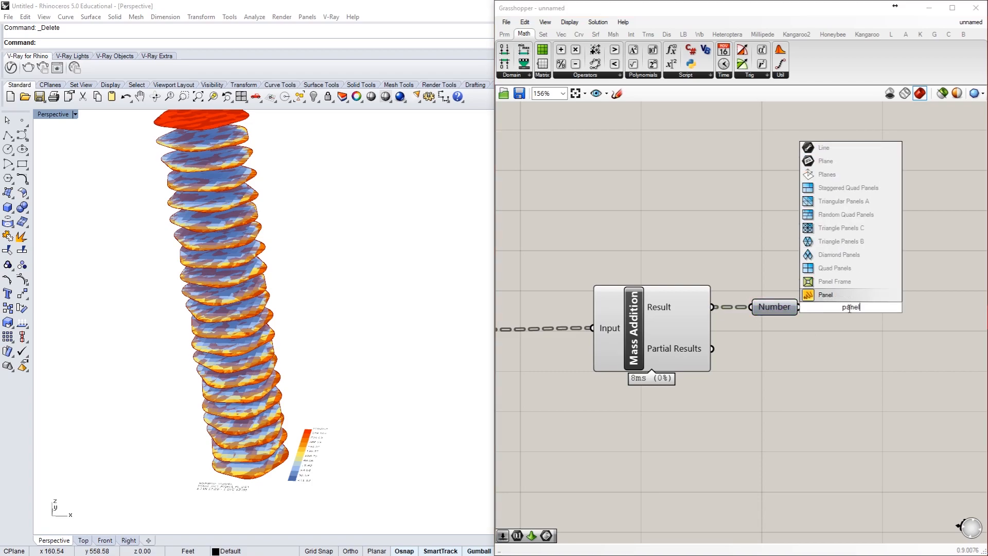
left_click(834, 297)
left_click_drag(795, 311, 847, 335)
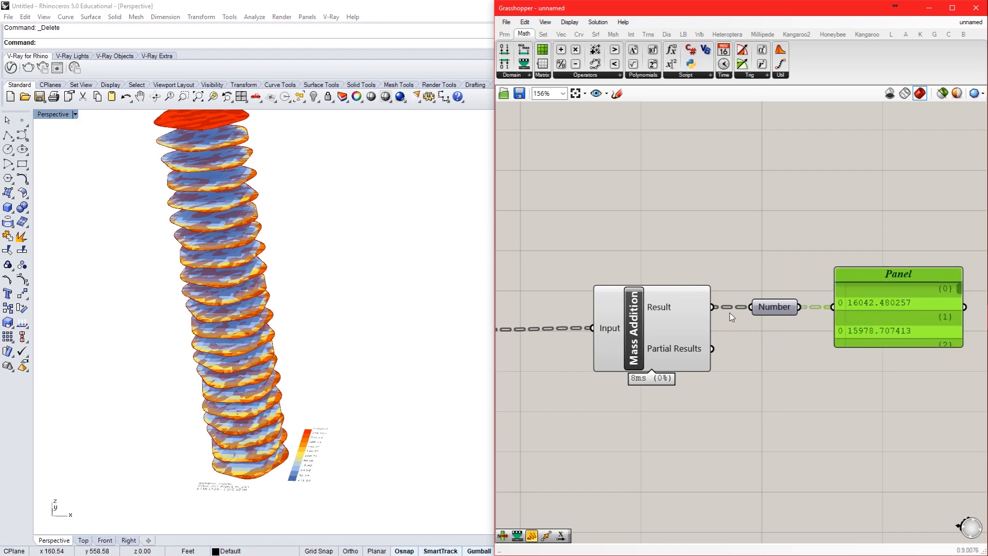
Step: Flatten the Mass Addition component's Input so the radiation results of all floors are summed together
right_click_drag(640, 339, 765, 339)
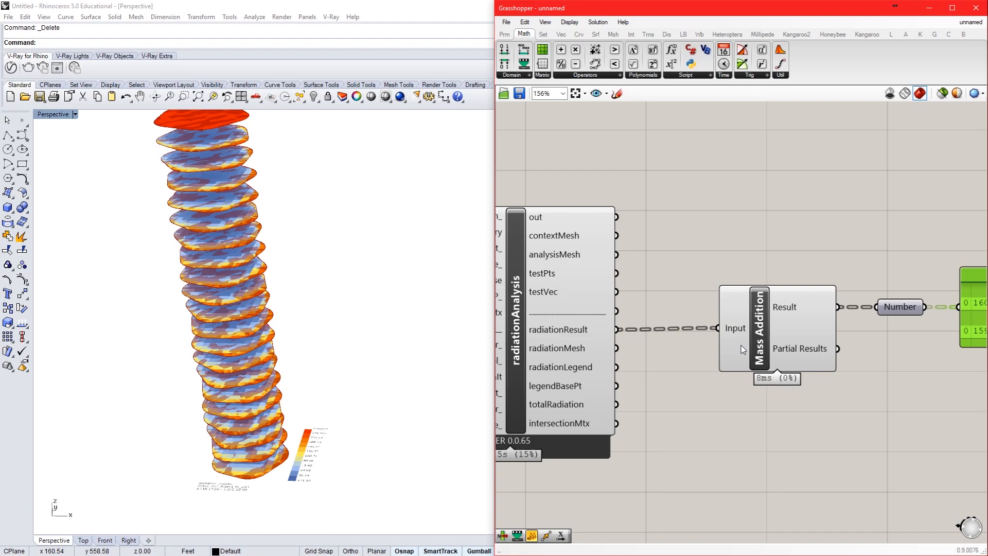
right_click_drag(865, 329, 822, 329)
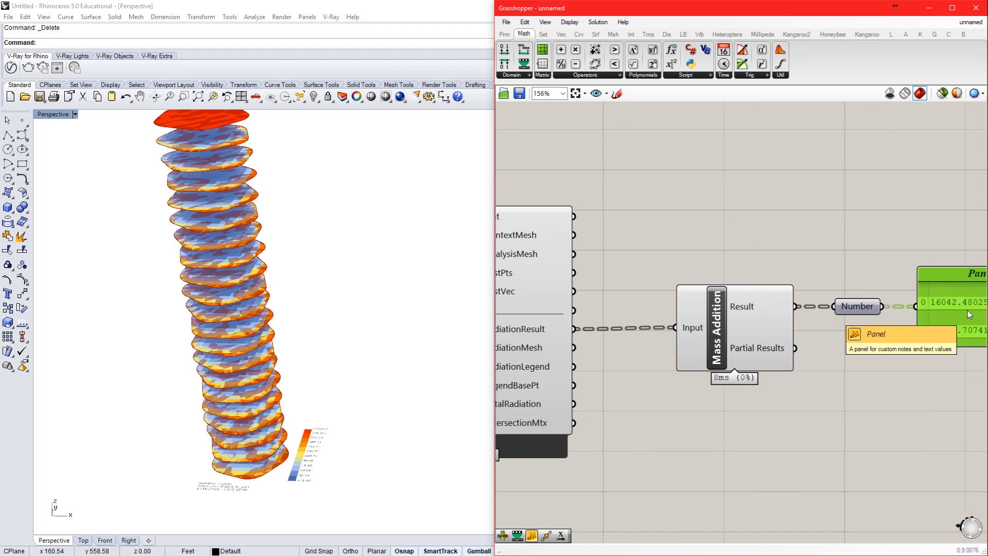
right_click(691, 326)
left_click(728, 416)
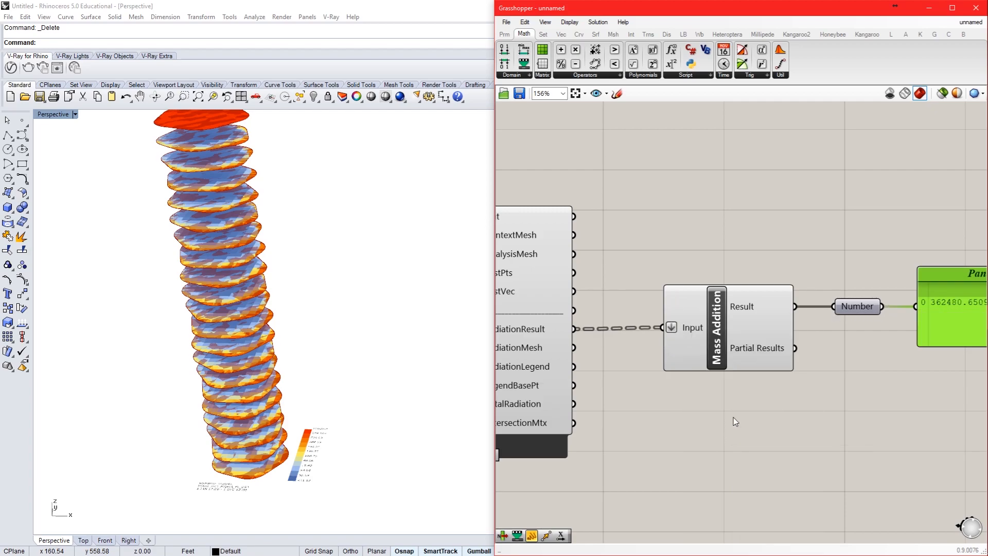
right_click_drag(813, 386, 705, 395)
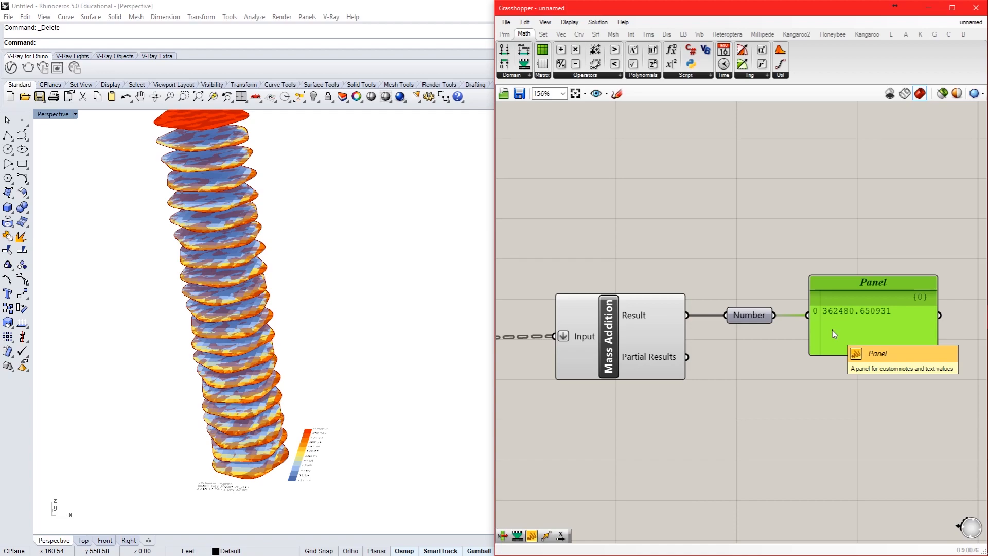
Step: Move the Galapagos component above the Number parameter and connect its Fitness input to that parameter
scroll(832, 329, "down", 4)
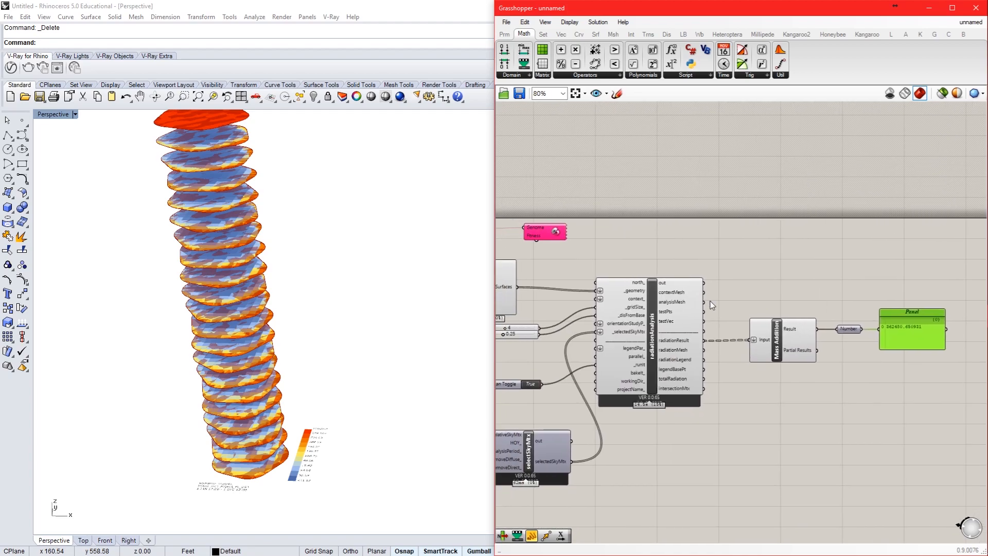
left_click_drag(536, 233, 879, 241)
scroll(880, 247, "up", 3)
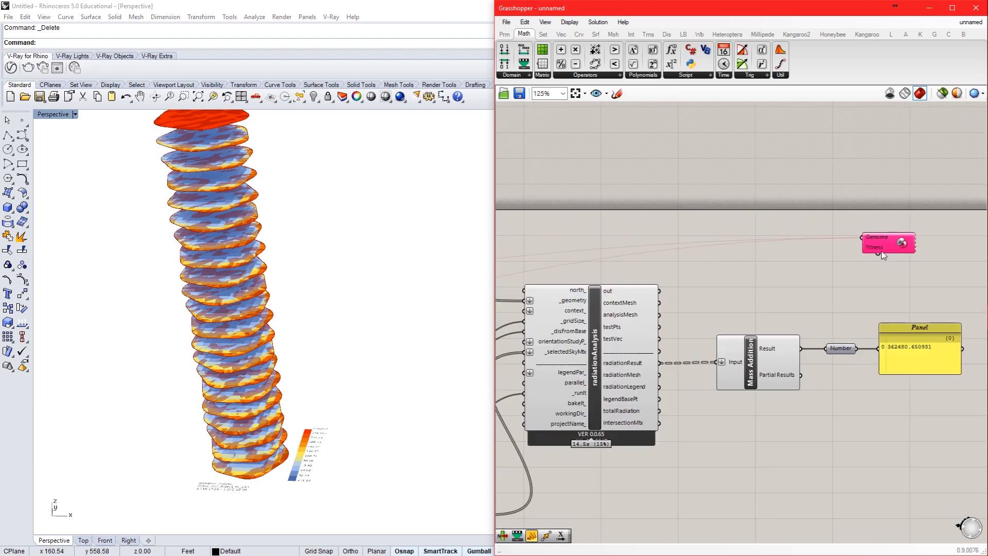
left_click_drag(868, 317, 800, 406)
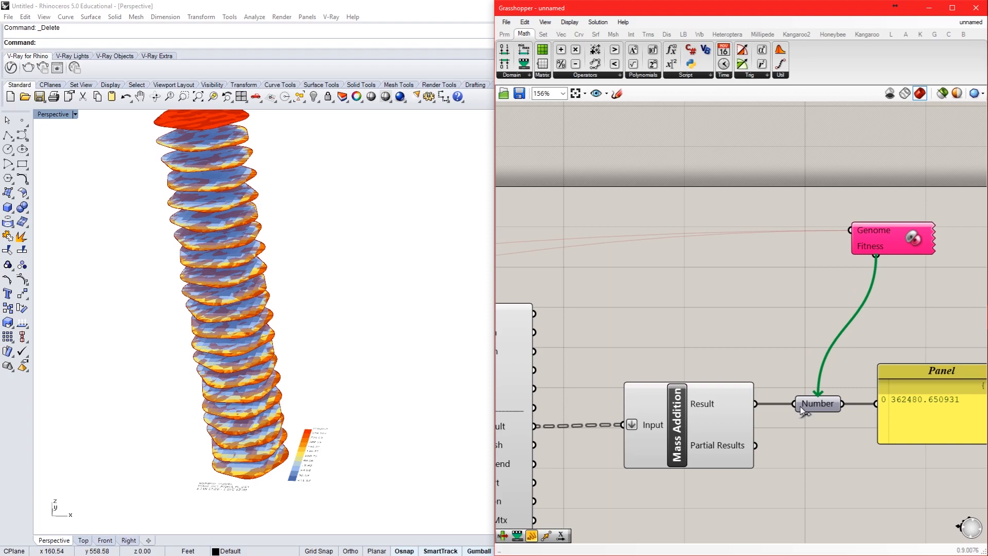
Step: Set the number slider feeding the Series component's Count input to 3 floors
left_click_drag(800, 408, 801, 406)
scroll(628, 393, "down", 6)
scroll(643, 453, "up", 6)
scroll(747, 450, "up", 5)
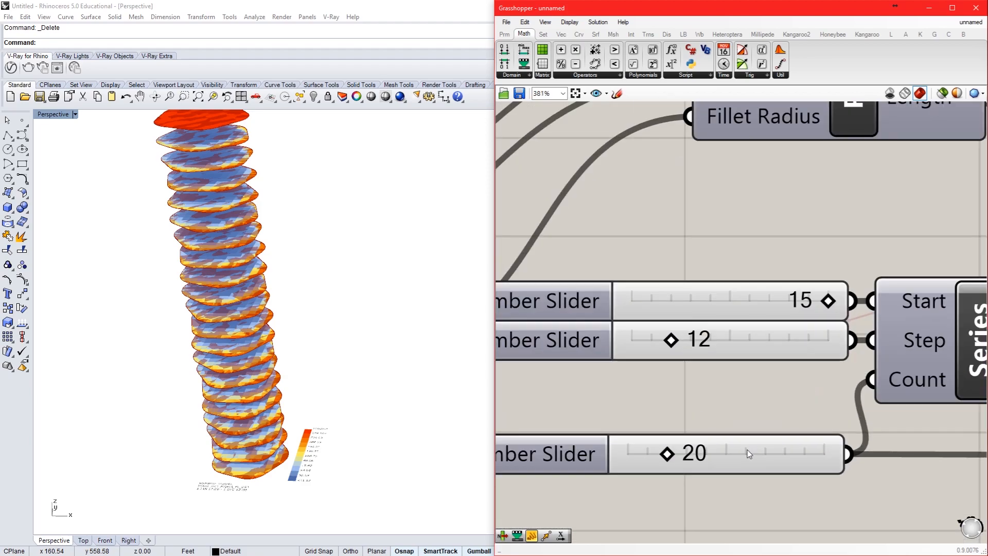
double_click(747, 450)
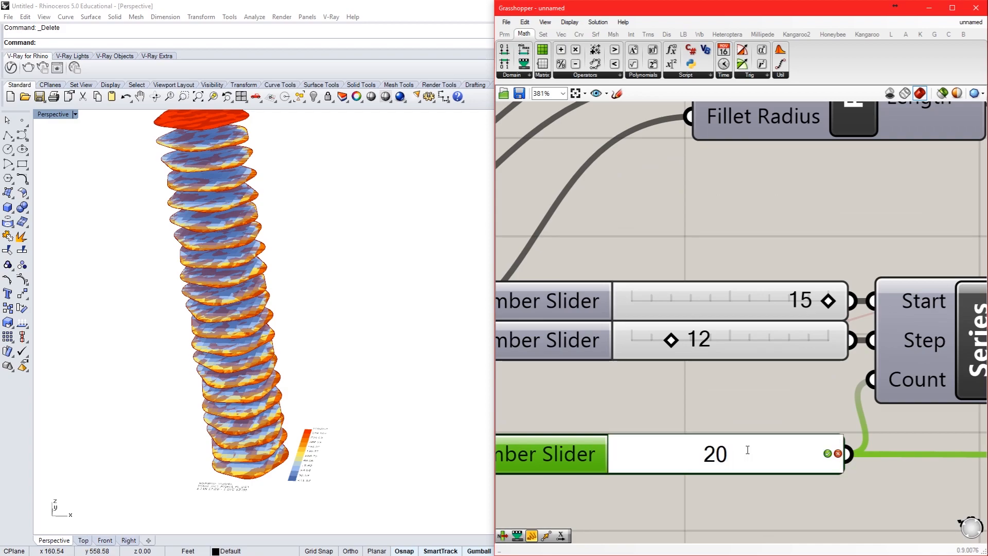
key("ctrl+a")
type("3")
key("Return")
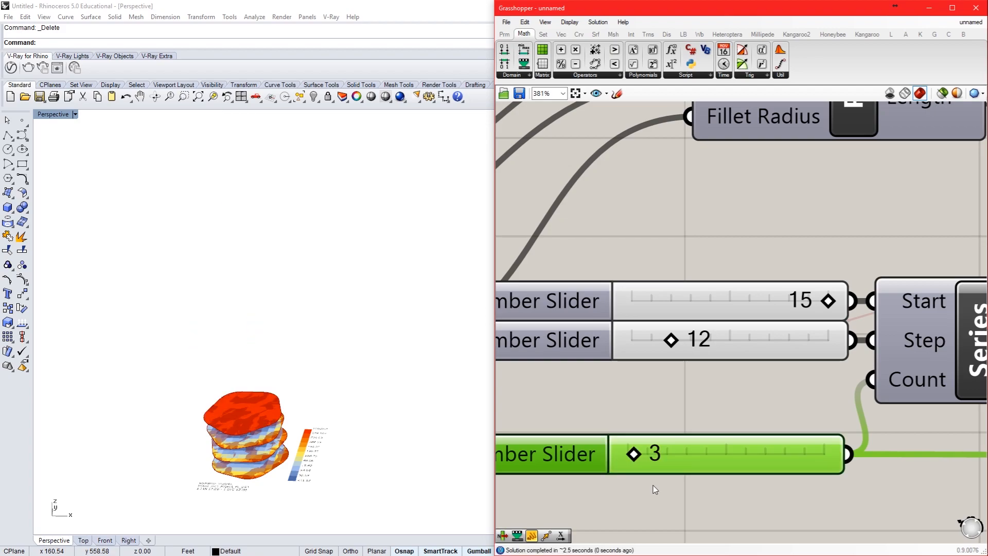
Step: Set the upper of the two number sliders below Boundary Surfaces to 10 for a coarser radiation analysis grid
scroll(616, 379, "down", 7)
scroll(617, 380, "down", 1)
right_click_drag(897, 390, 744, 391)
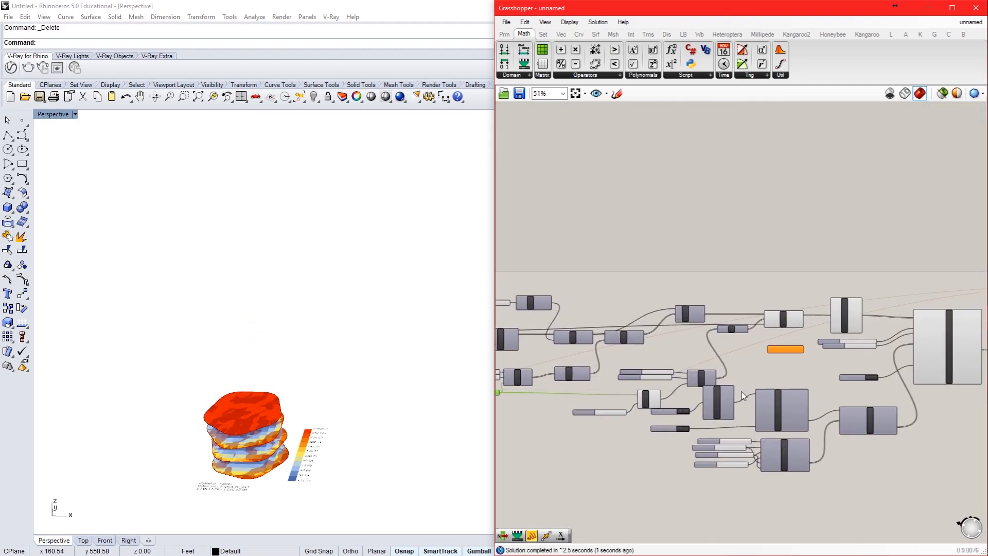
scroll(896, 373, "up", 6)
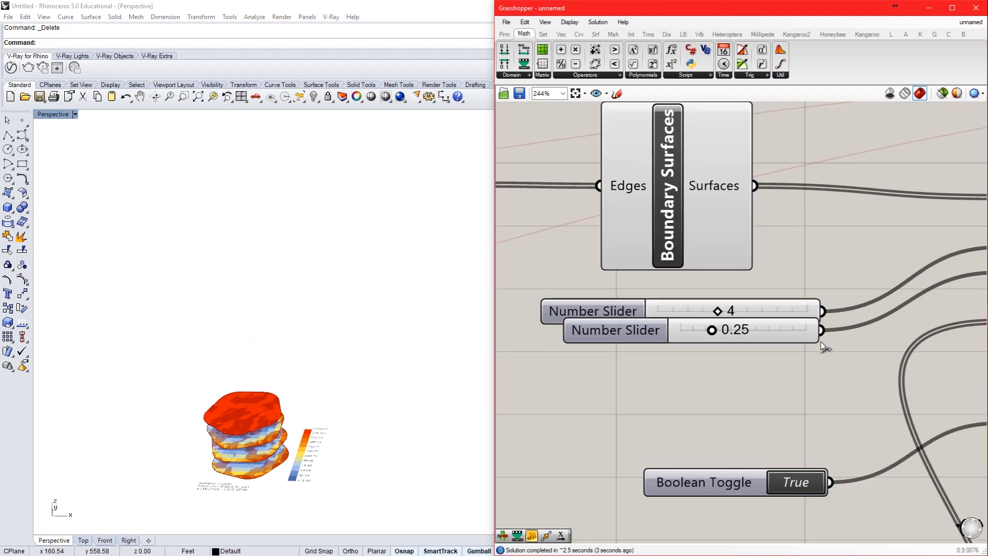
double_click(752, 306)
type("10")
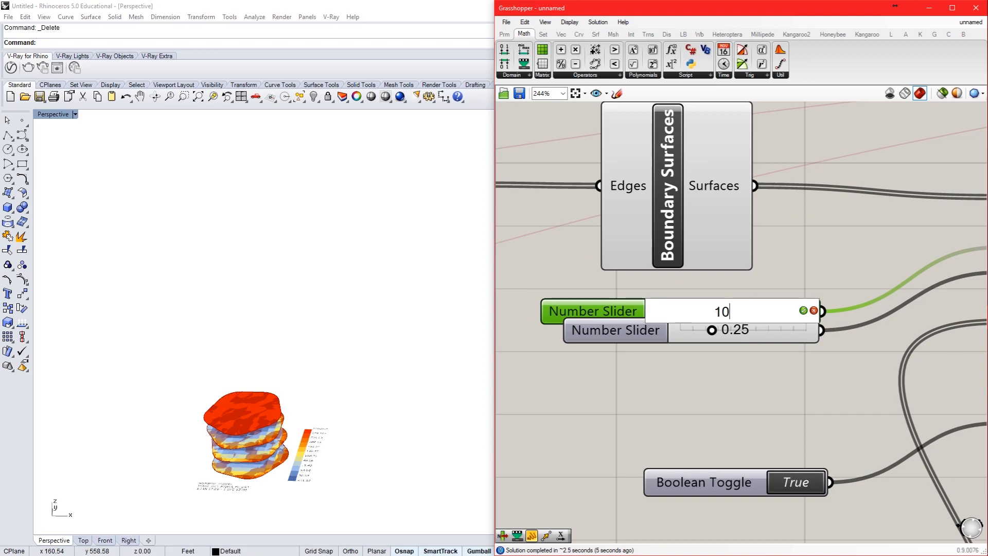
key("Return")
Step: Examine the radiation mesh on the tower's floors in the Rhino perspective view
scroll(266, 456, "up", 5)
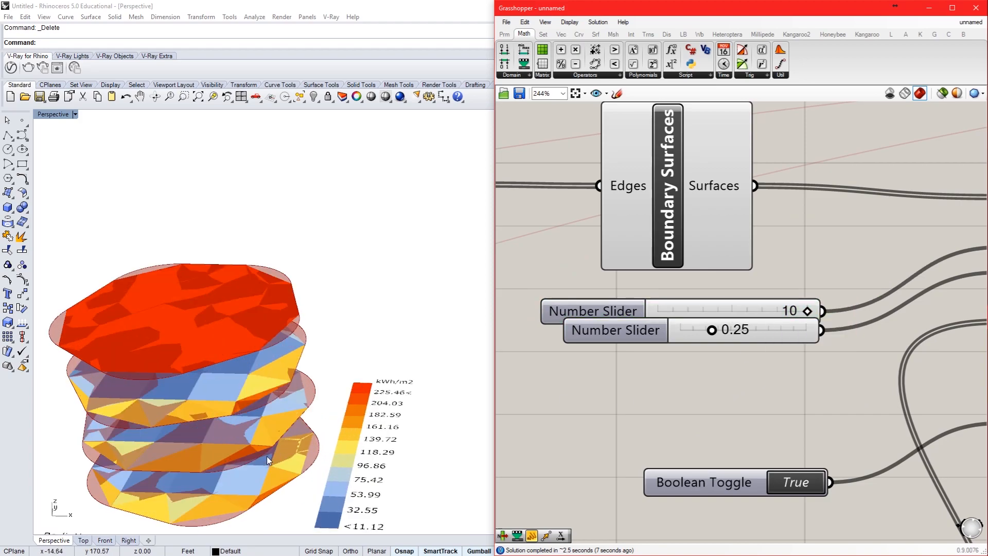
scroll(267, 456, "up", 2)
right_click_drag(284, 422, 298, 387)
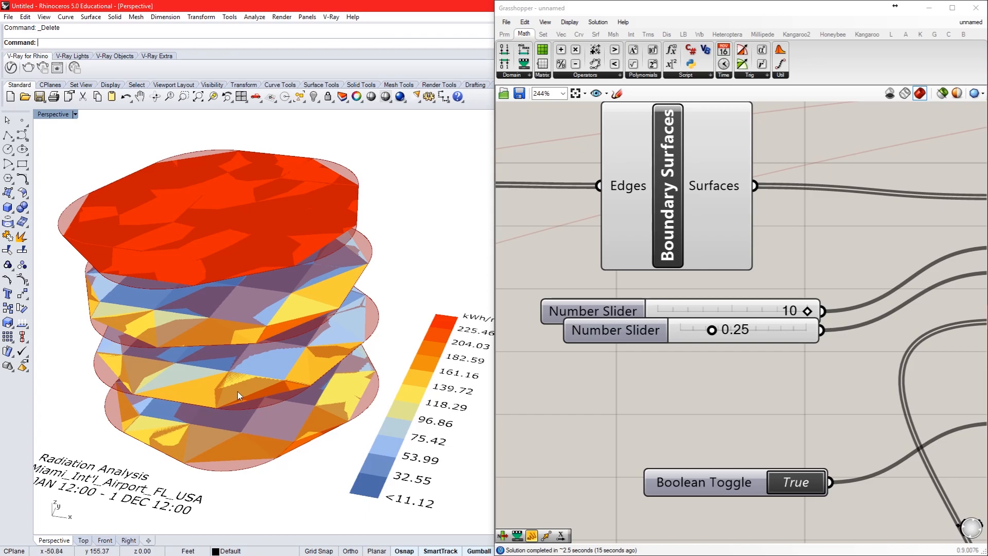
scroll(253, 389, "down", 4)
right_click_drag(253, 389, 275, 409)
scroll(587, 384, "down", 10)
Step: Set the Galapagos fitness to Minimize and enable a runtime limit of 0 hours 5 minutes
scroll(709, 343, "up", 9)
right_click_drag(746, 361, 717, 274)
scroll(717, 275, "down", 1)
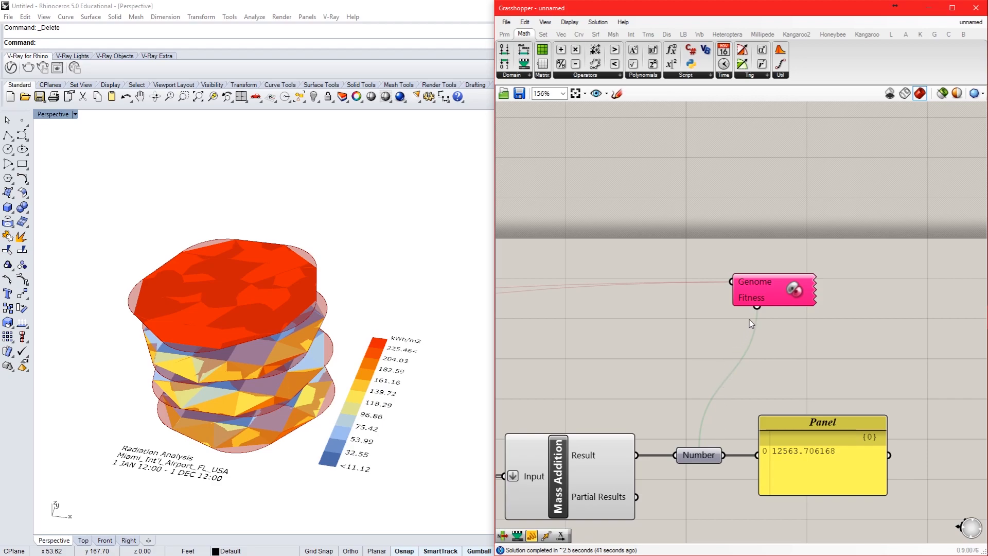
double_click(771, 290)
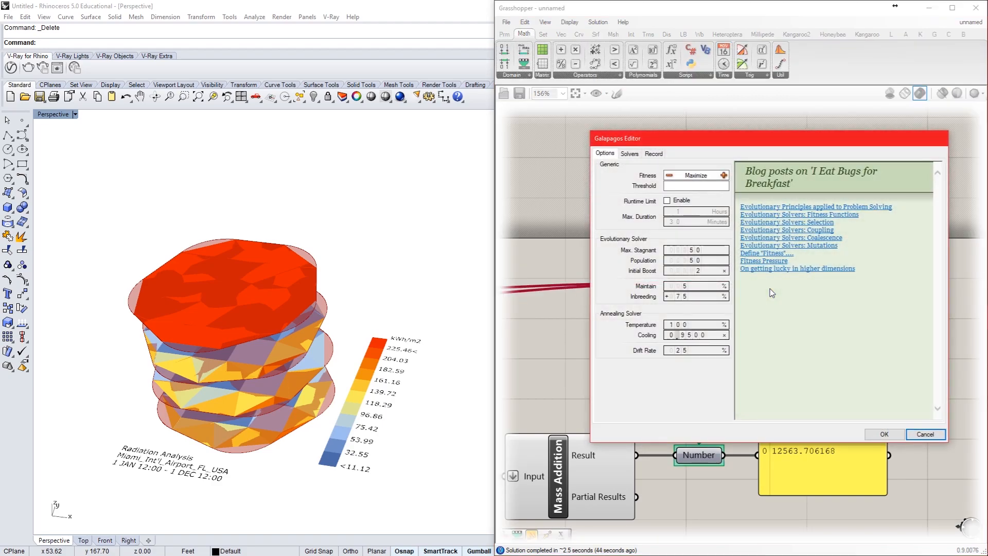
left_click(669, 175)
left_click(667, 201)
double_click(686, 210)
type("0")
key("Return")
double_click(679, 222)
type("5")
key("Return")
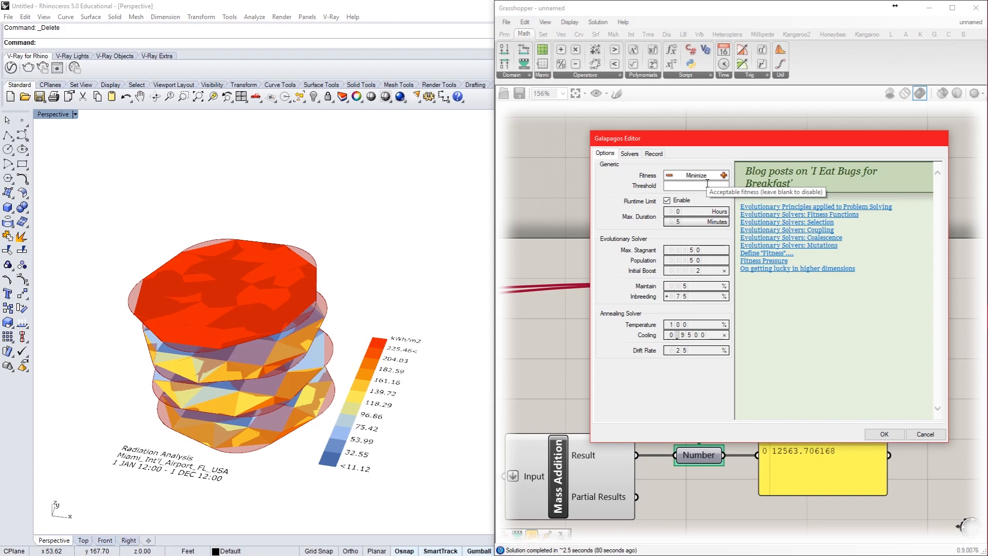
Step: Set the Galapagos solver to display all genomes in the Rhino viewport, and cancel the editor
left_click(629, 154)
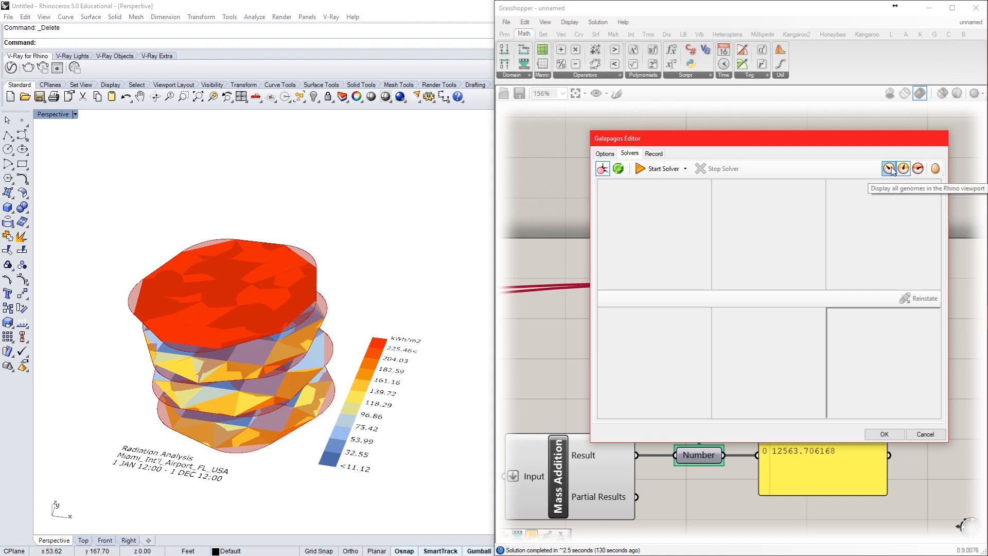
left_click(889, 168)
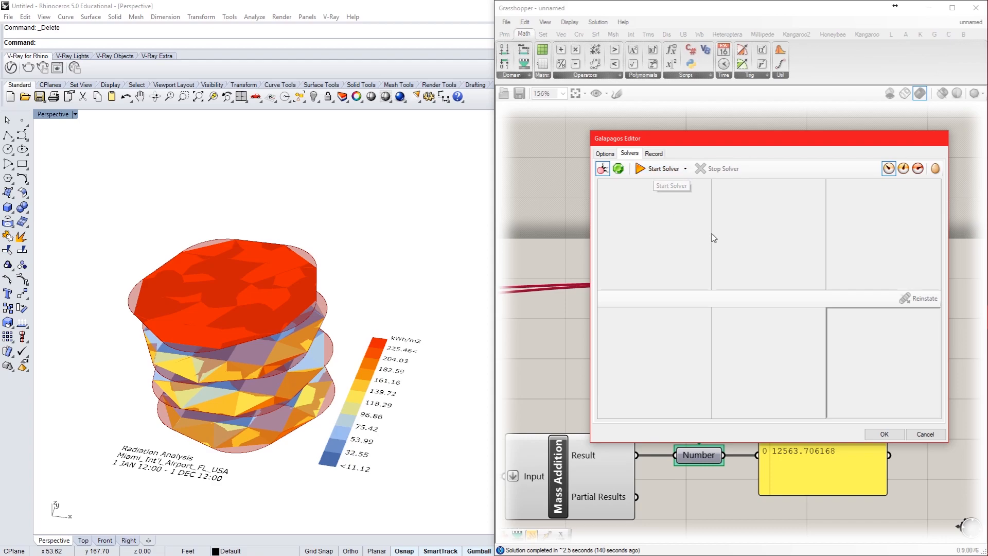
left_click(923, 435)
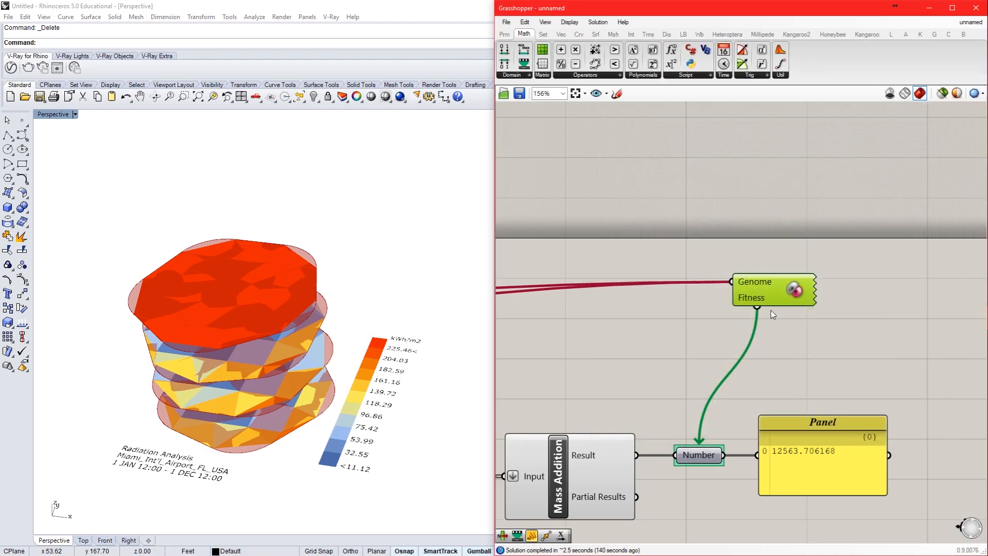
Step: Save the definition as a Grasshopper Binary file on the Desktop, named with a first name followed by "D9 Lady Worekshop"
left_click(507, 23)
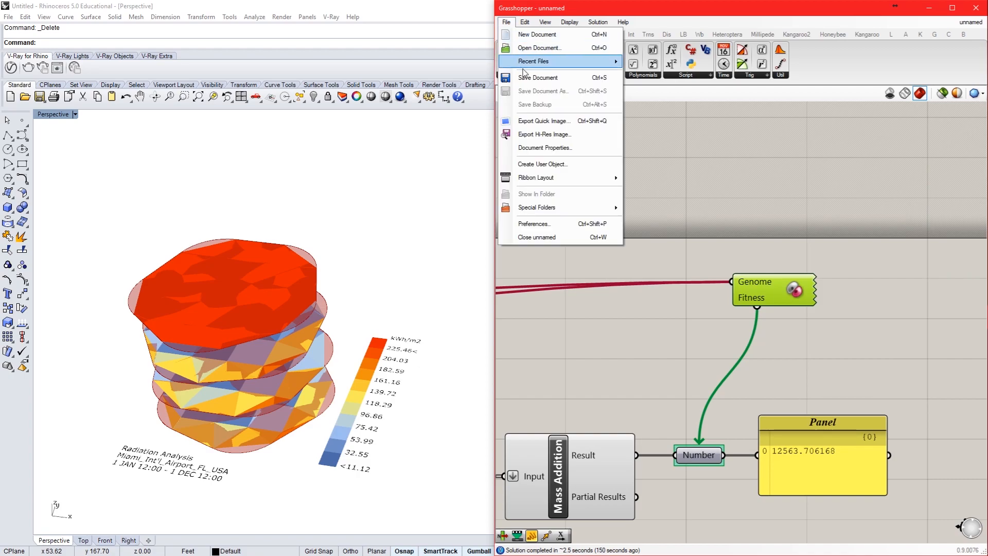
left_click(538, 78)
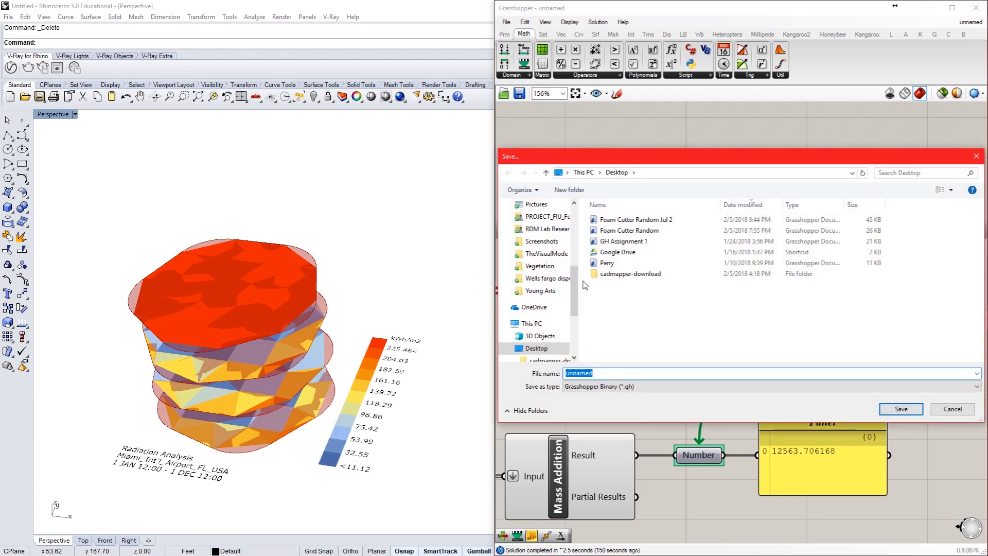
left_click(634, 332)
left_click(633, 372)
type("Sara D9 Lady Worekshop")
key("Return")
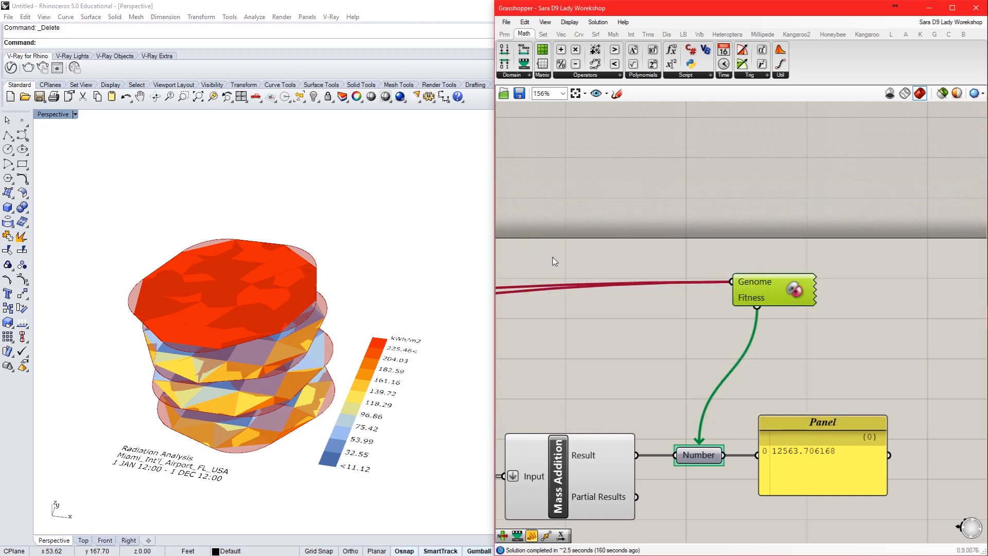
left_click(507, 22)
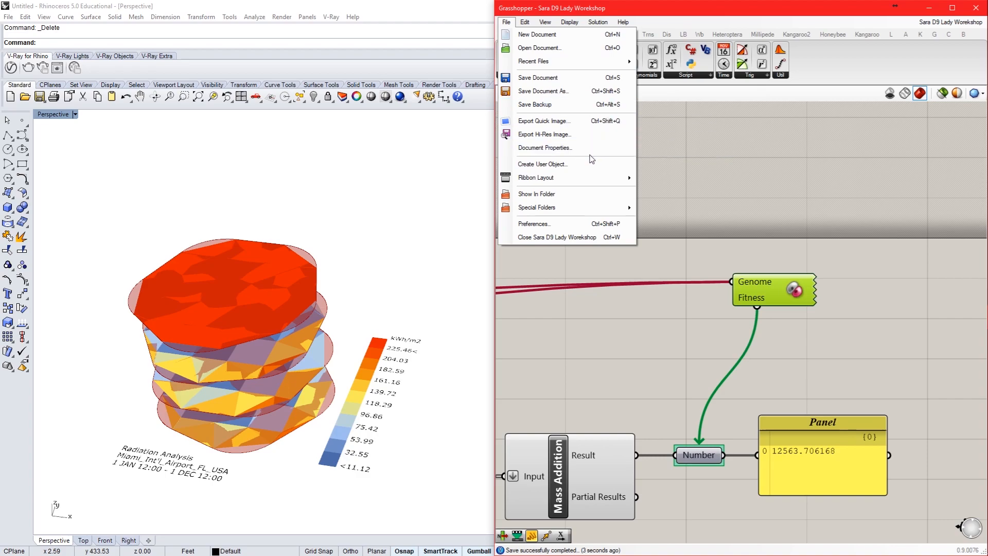
left_click(713, 110)
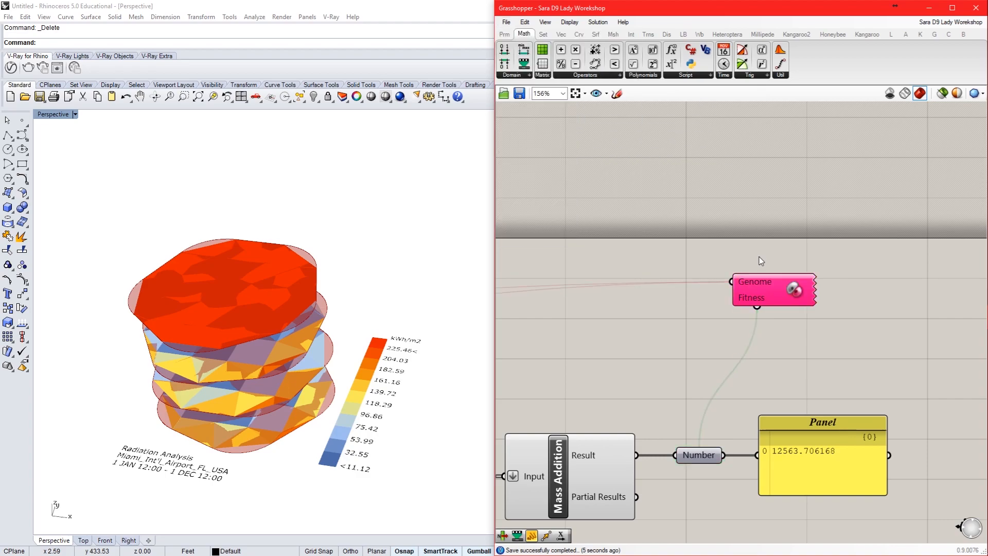
Step: Open the Galapagos component's editor and start the evolutionary solver
double_click(767, 289)
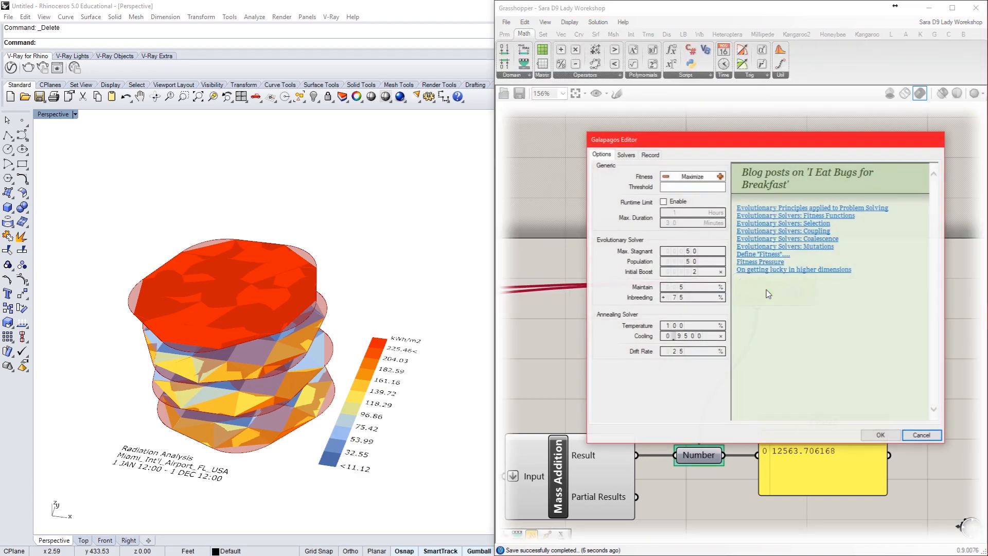
left_click(625, 155)
left_click(658, 170)
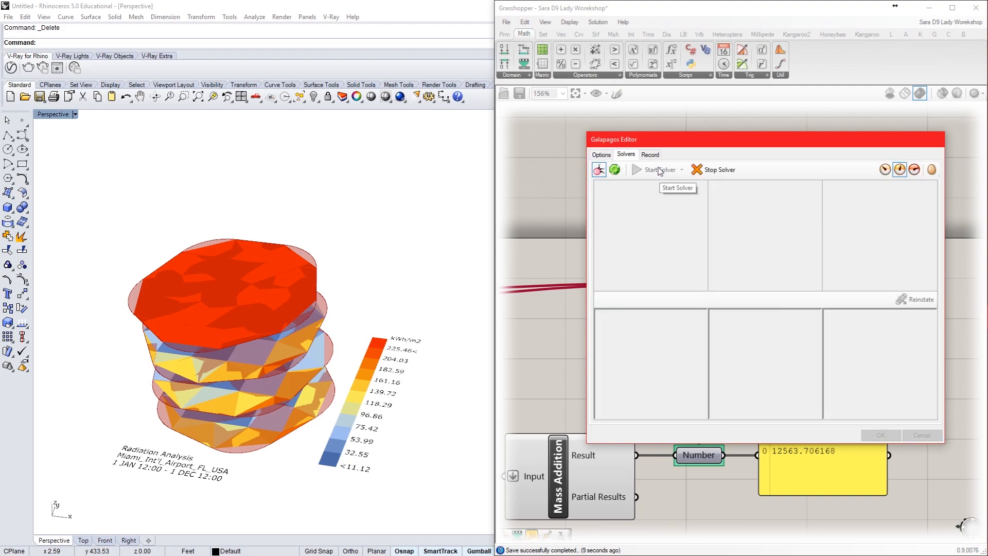